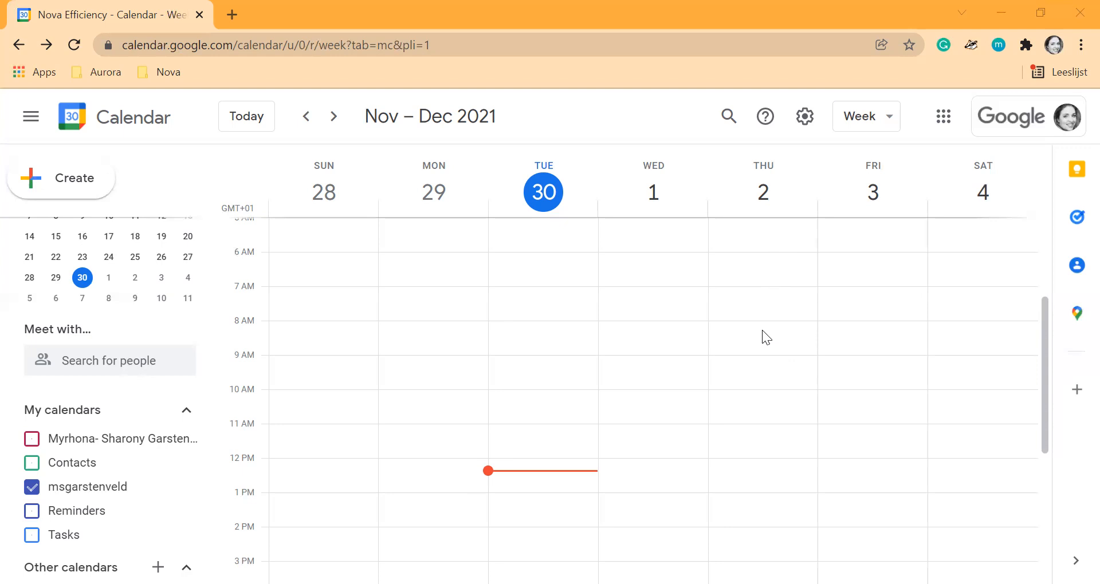
Step: Create an appointment slots entry titled "Coffee date! ☕" on Thursday, December 2
left_click(762, 330)
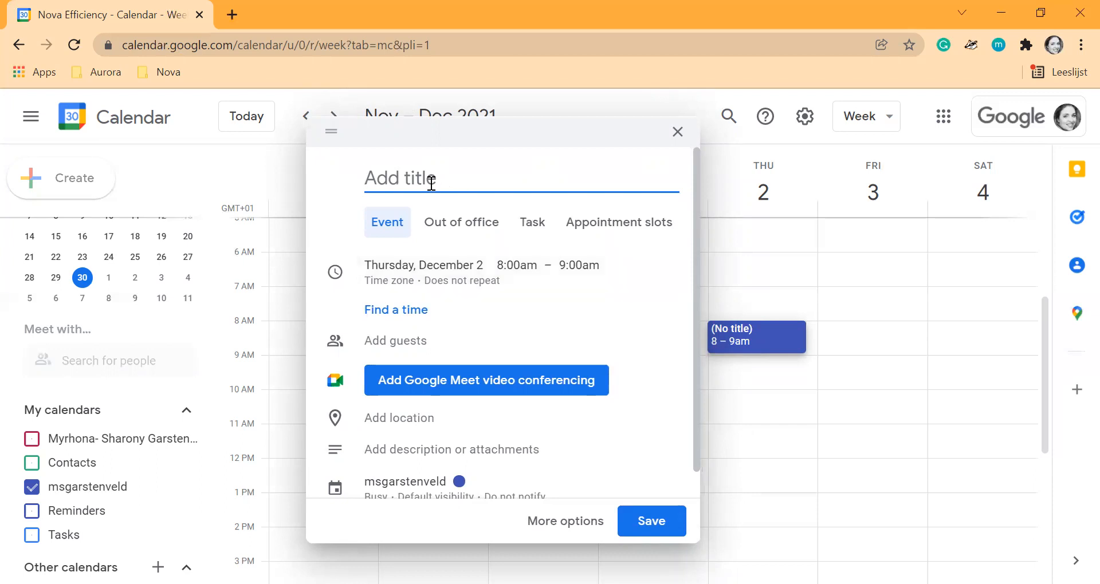
type("Coffee date! ☕")
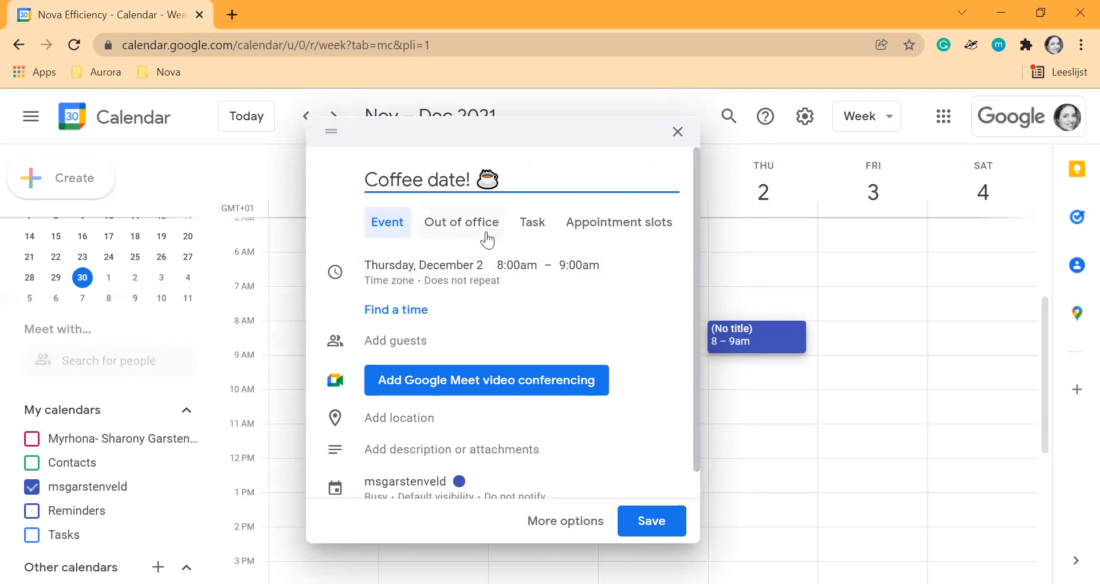
left_click(629, 220)
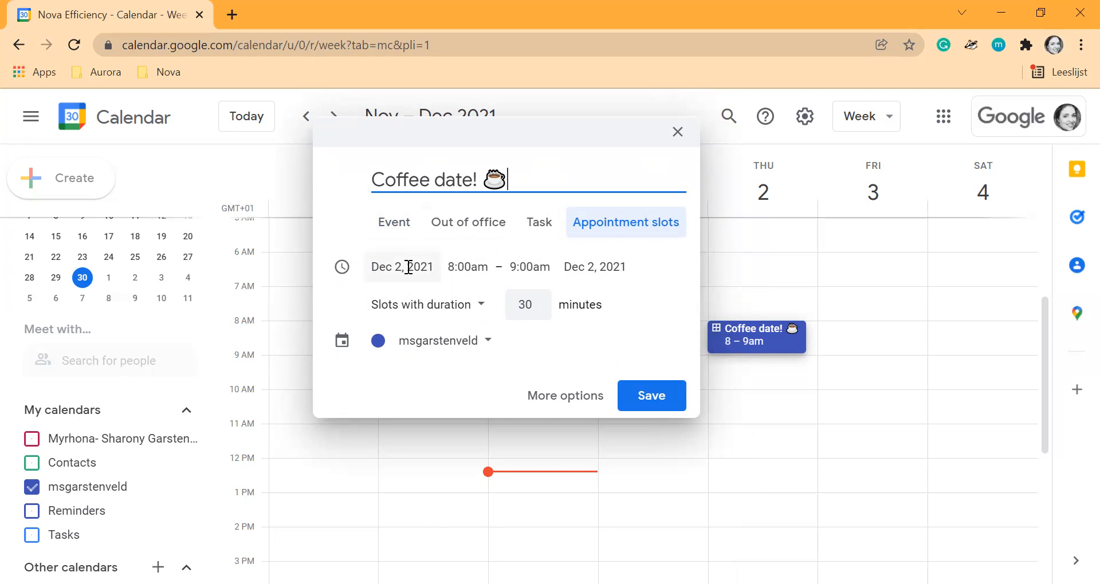
Step: Set the Coffee date appointment block to run from 9:45am to 1:15pm
left_click(466, 269)
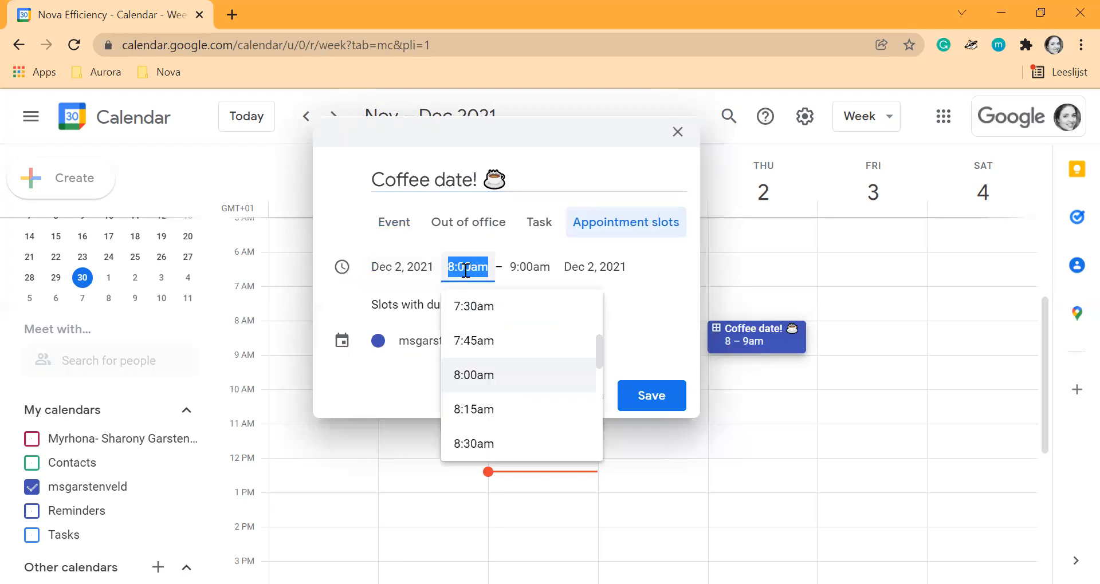
scroll(506, 383, "down", 2)
scroll(506, 384, "down", 1)
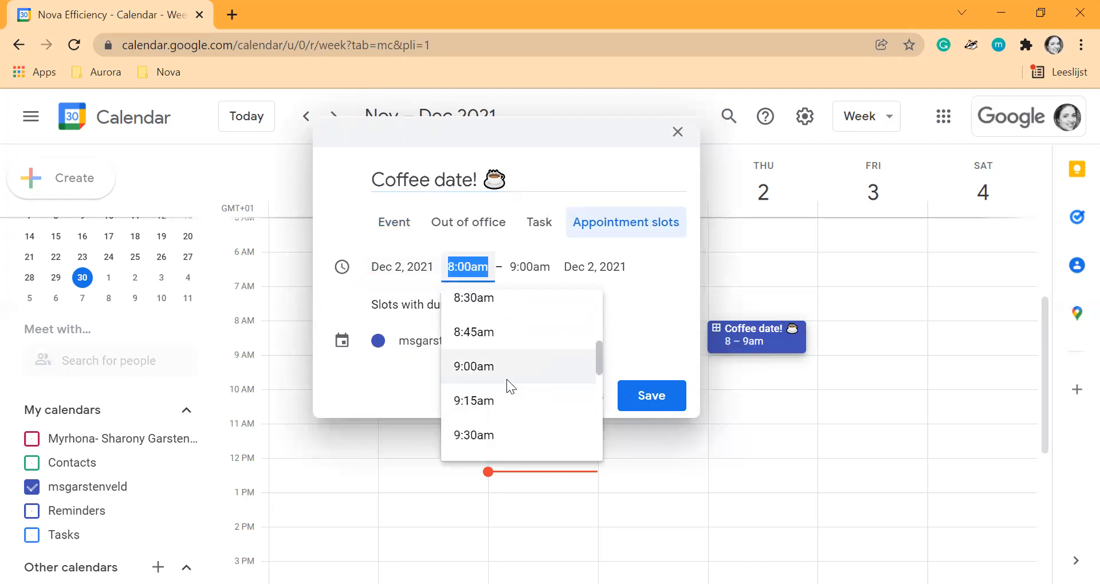
scroll(513, 404, "down", 2)
left_click(511, 375)
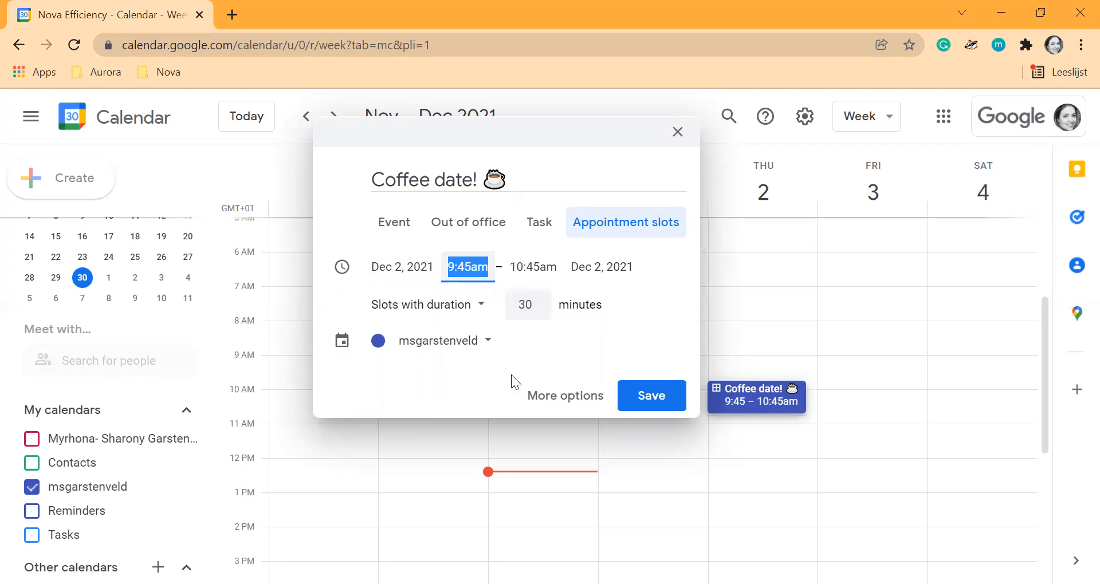
left_click(530, 267)
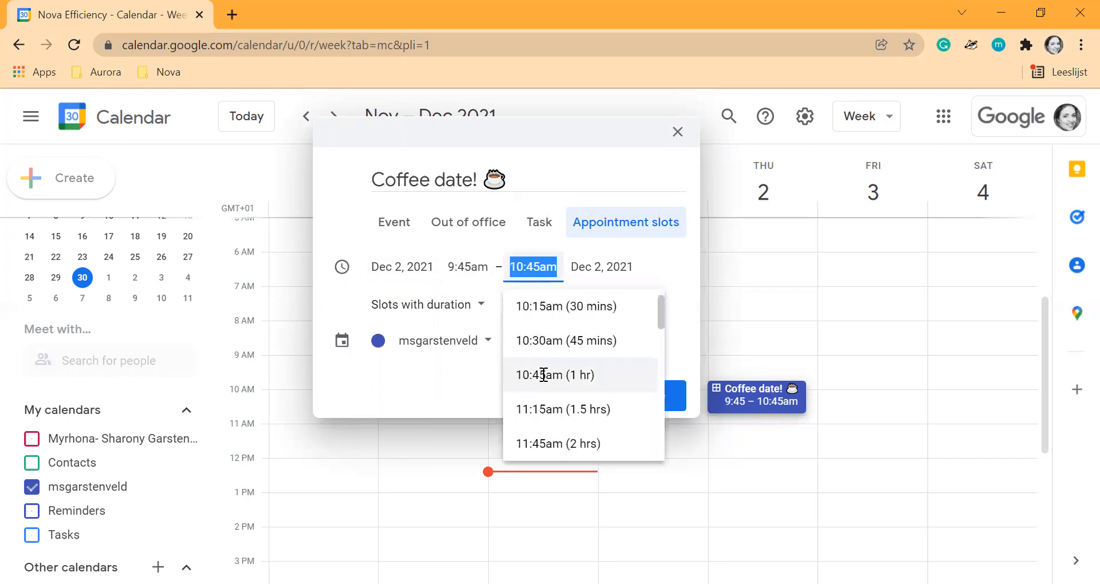
scroll(543, 375, "down", 3)
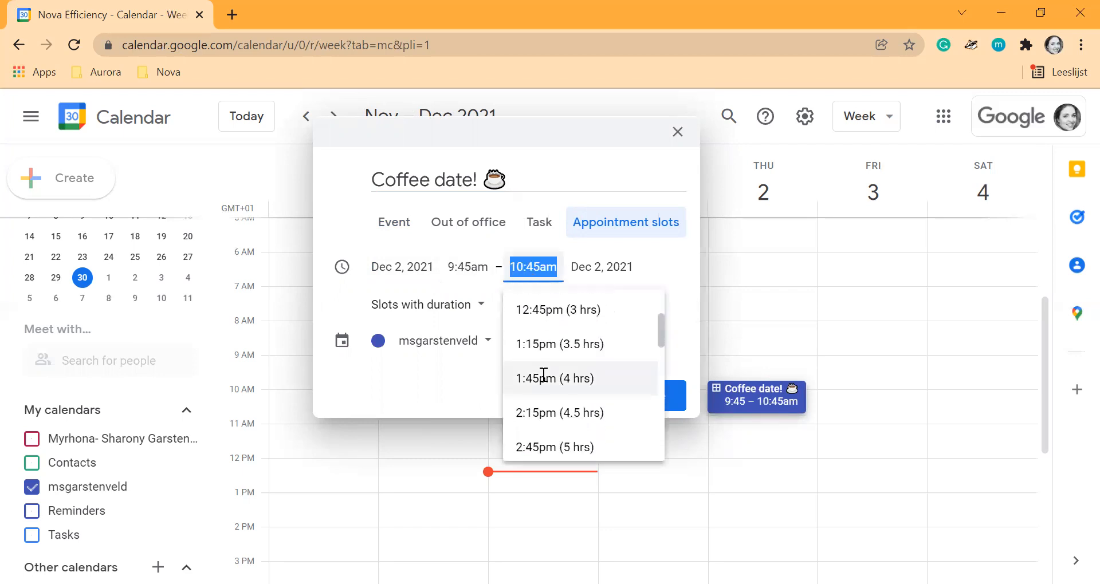
left_click(548, 344)
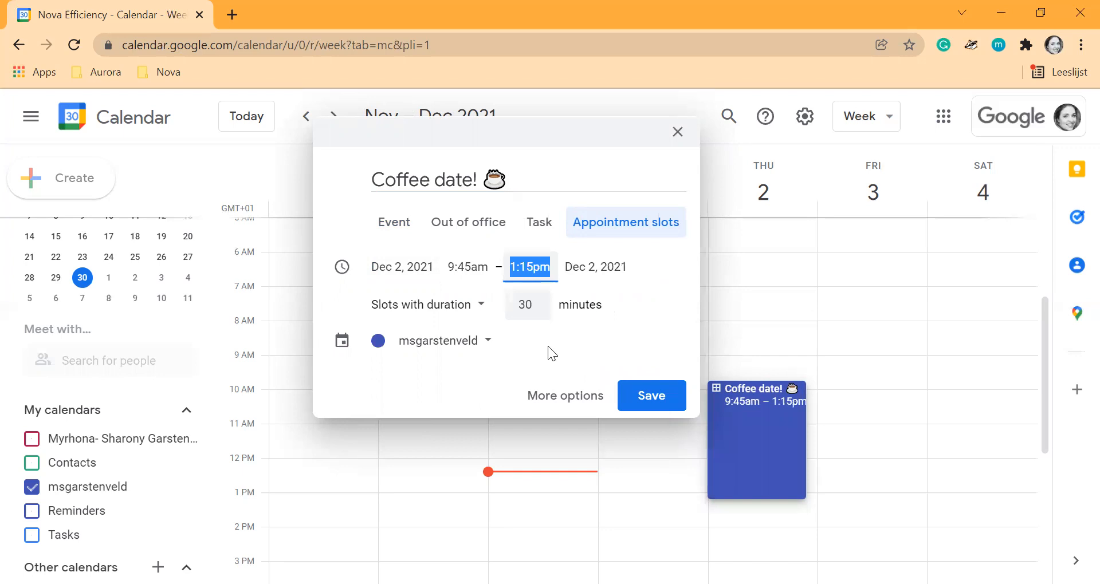
Step: Set the slot duration to 20 minutes, keeping the Slots with duration option and the currently selected calendar
left_click(524, 307)
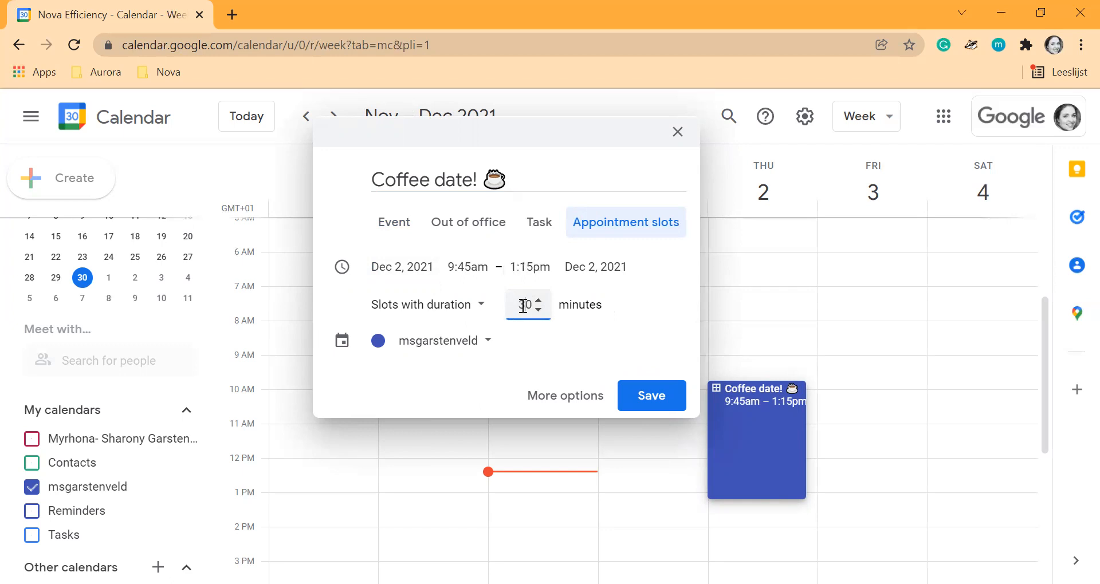
key("BackSpace")
type("2")
left_click(480, 310)
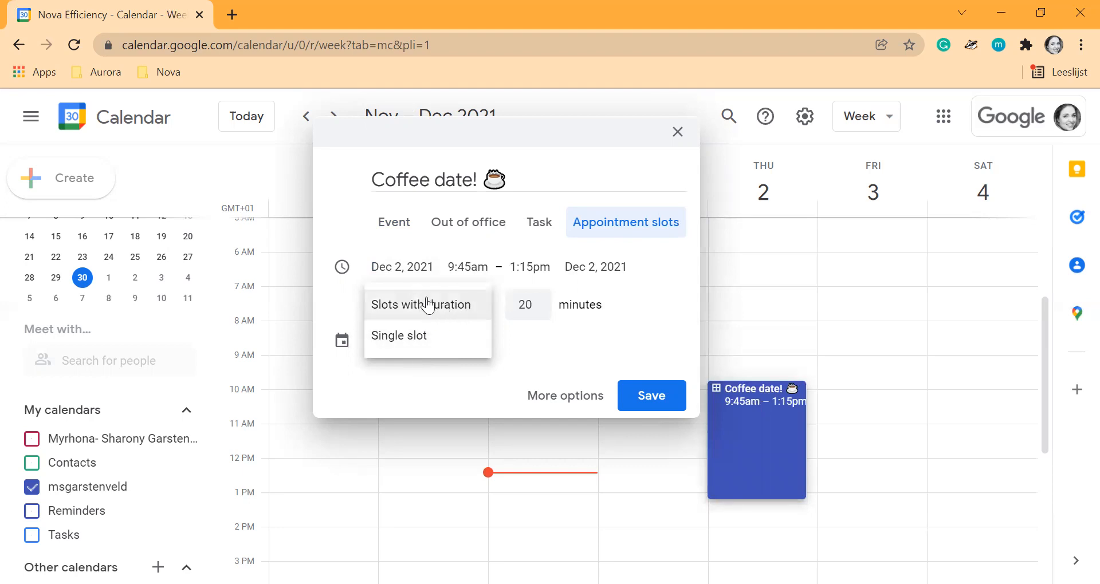
left_click(457, 305)
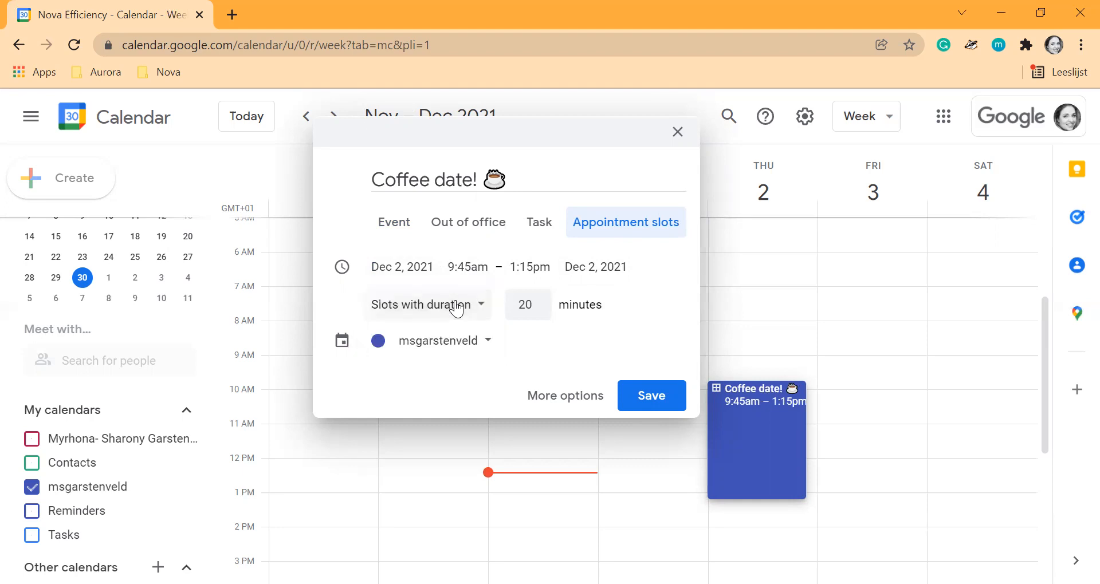
left_click(489, 344)
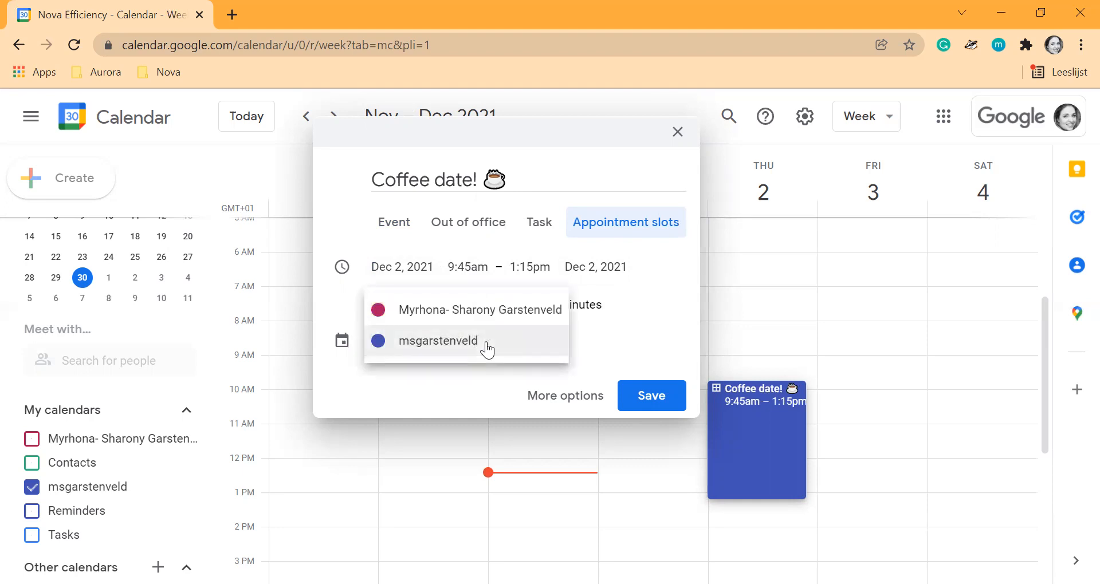
left_click(473, 342)
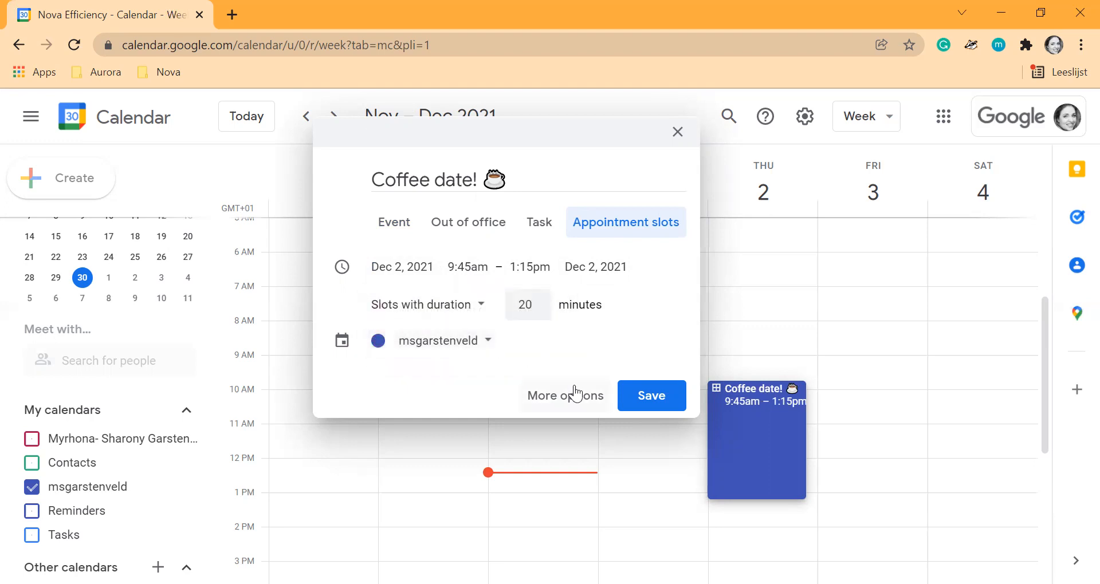
Step: Open the full event options and enter the description "Let's chat about your systems and processes!"
left_click(562, 399)
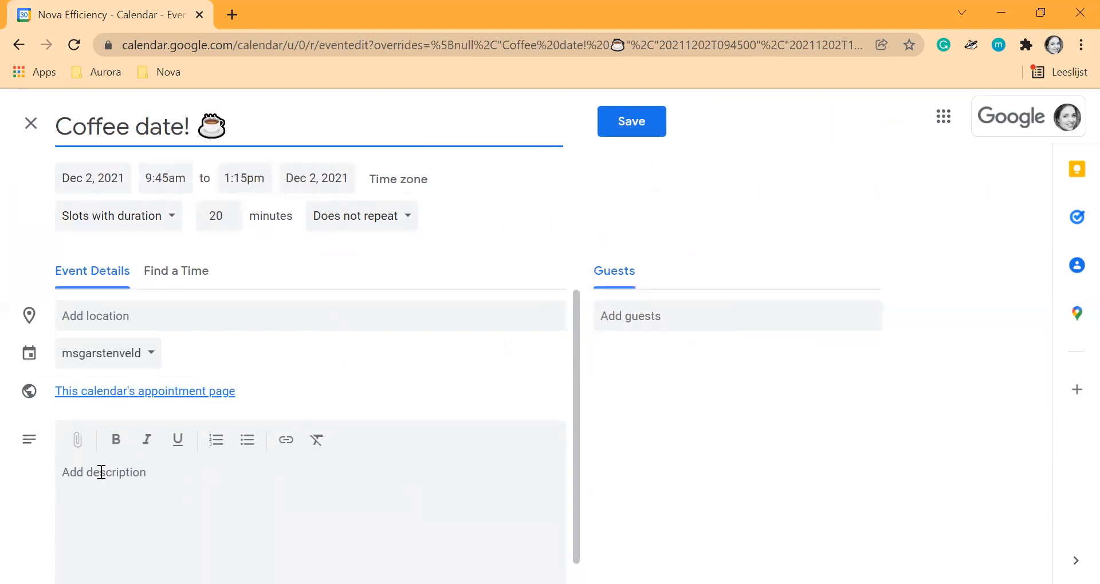
left_click(101, 472)
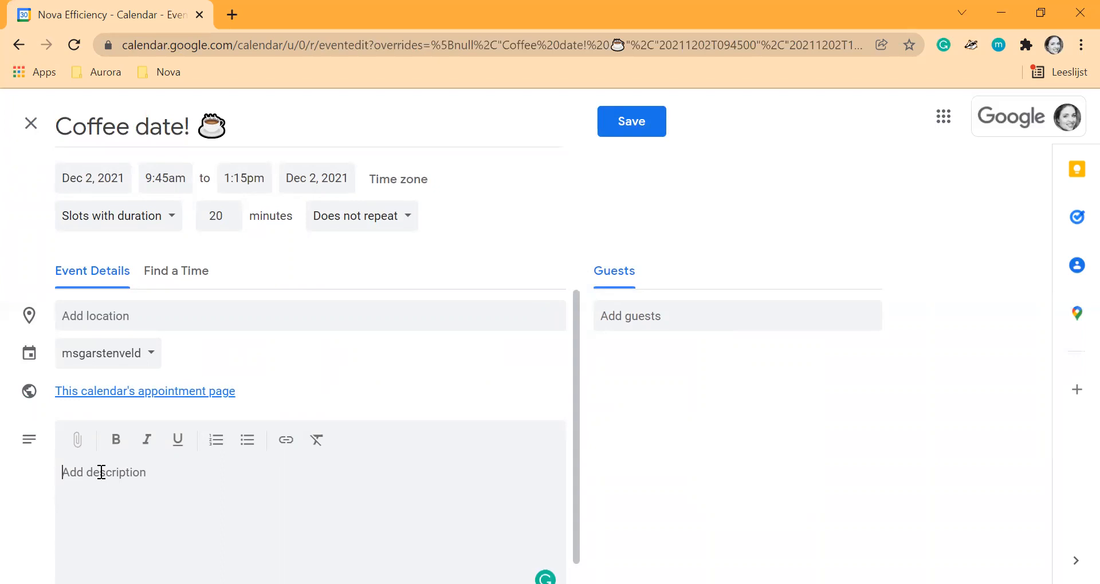
type("Let's")
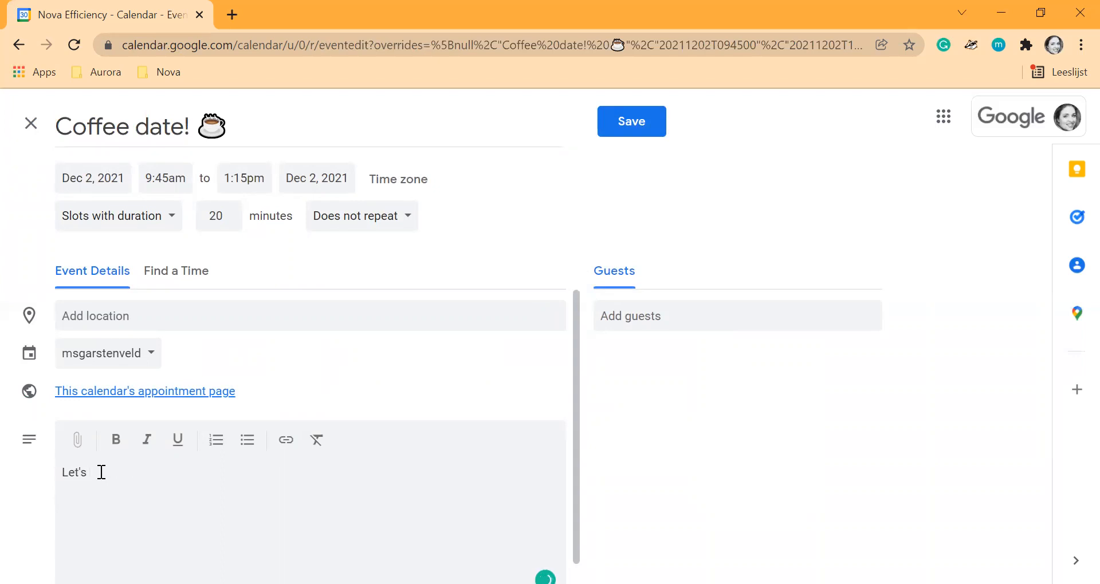
type(" chat about your")
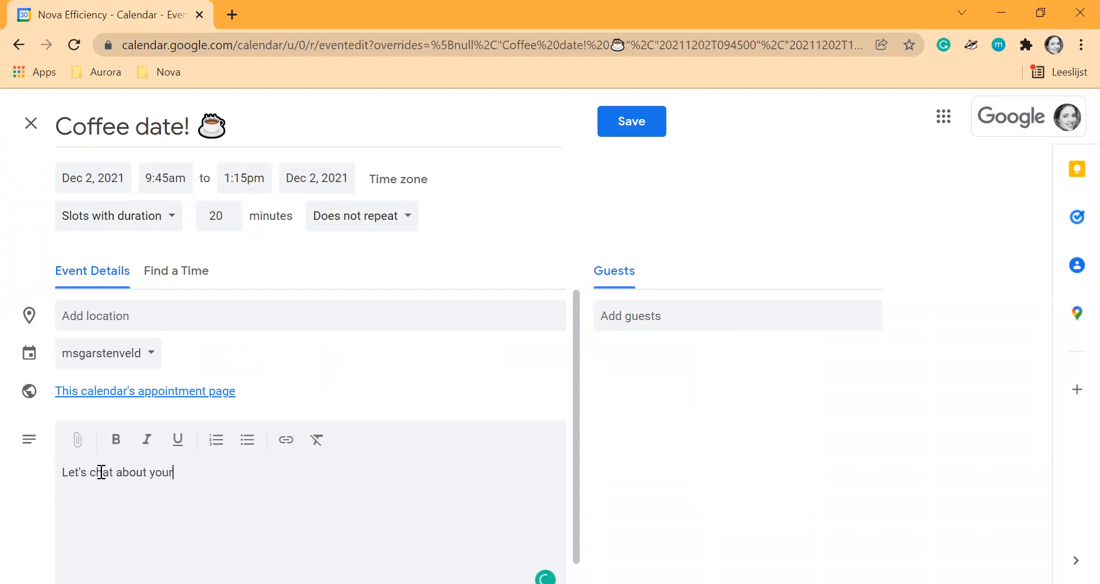
type(" systes")
key("BackSpace")
key("BackSpace")
type("ms and processes!")
key("Return")
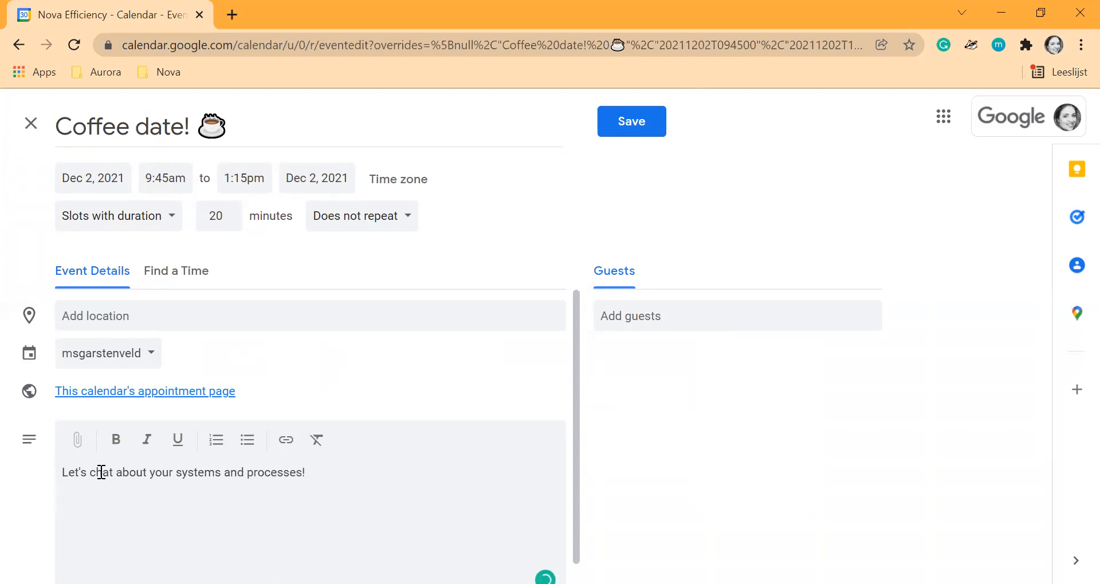
Step: Add the lines "Name:", "Business name:" and "Website:" to the description and save the event
scroll(101, 473, "down", 1)
type("Name:")
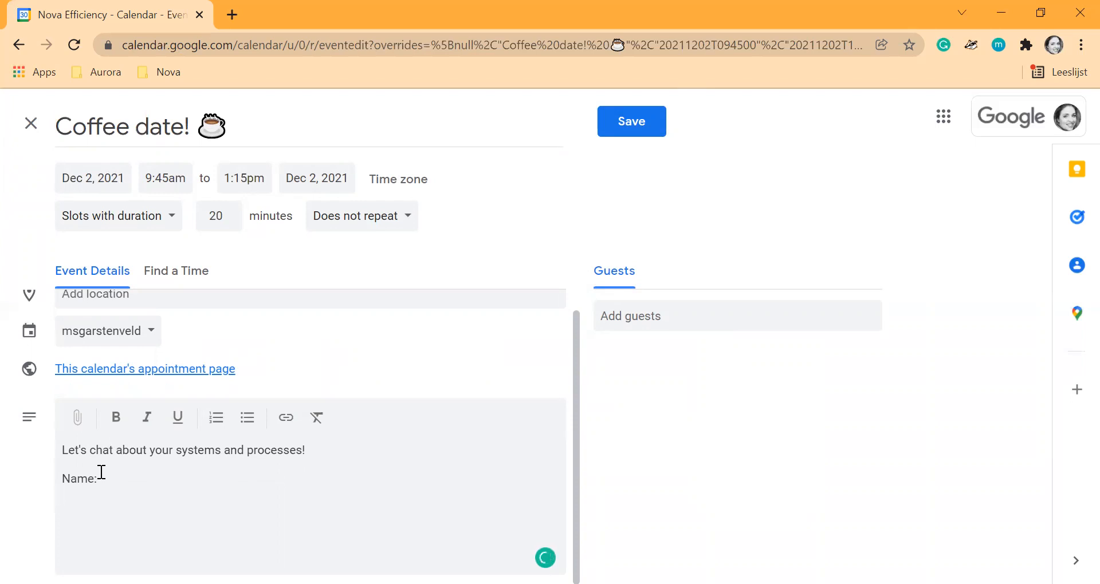
type("Business")
key("BackSpace")
key("BackSpace")
key("BackSpace")
type("ess name:")
key("Return")
type("Website")
key("BackSpace")
type("site")
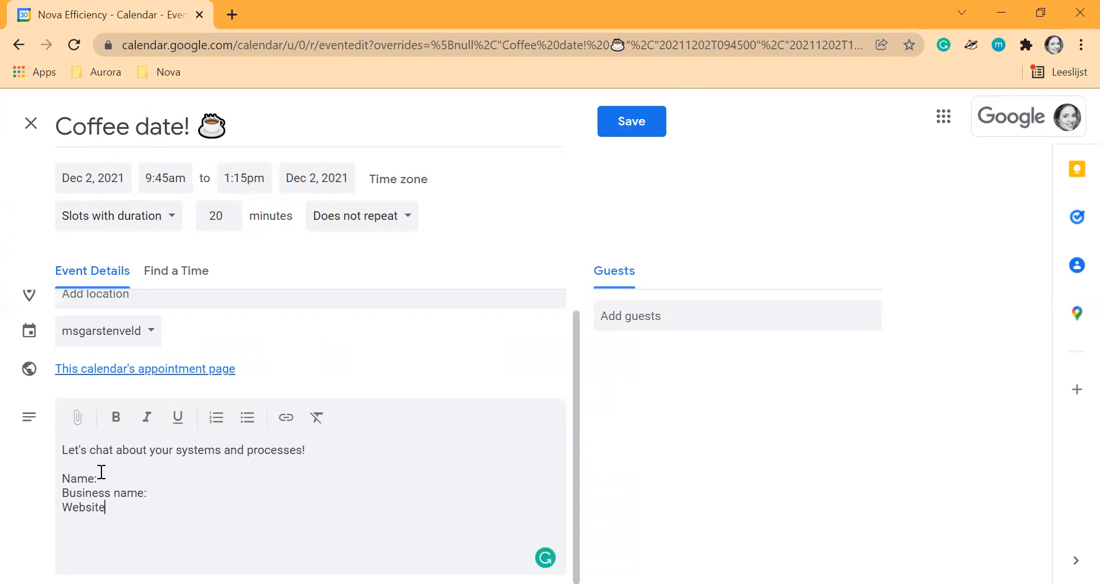
type(":")
scroll(387, 457, "up", 1)
scroll(386, 457, "down", 1)
left_click(635, 123)
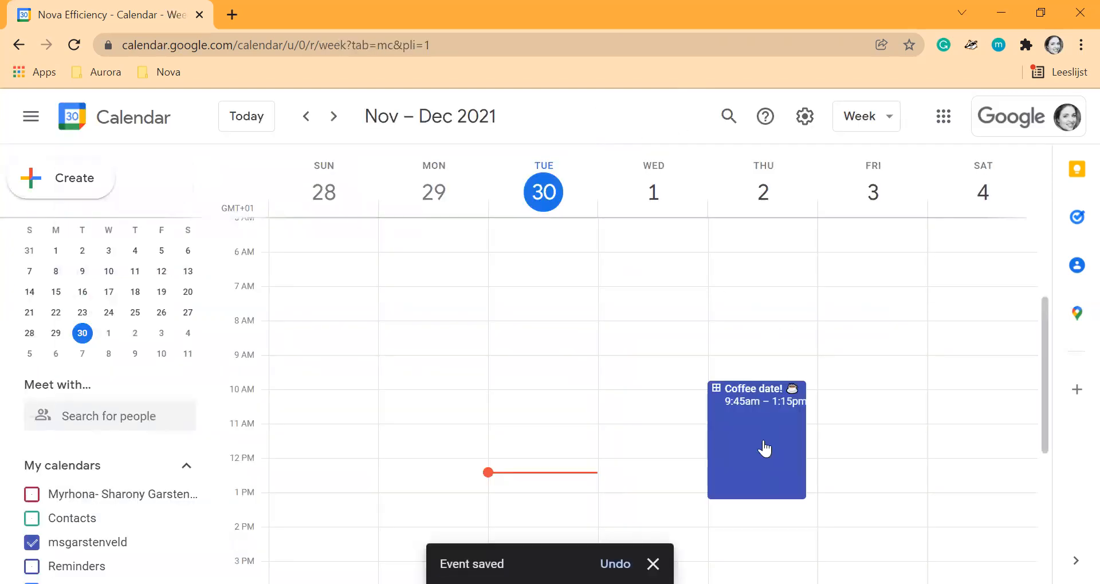
Step: Edit the Coffee date event to repeat weekly on Tuesday and Thursday until Mar 3, 2022, and save it
left_click(764, 449)
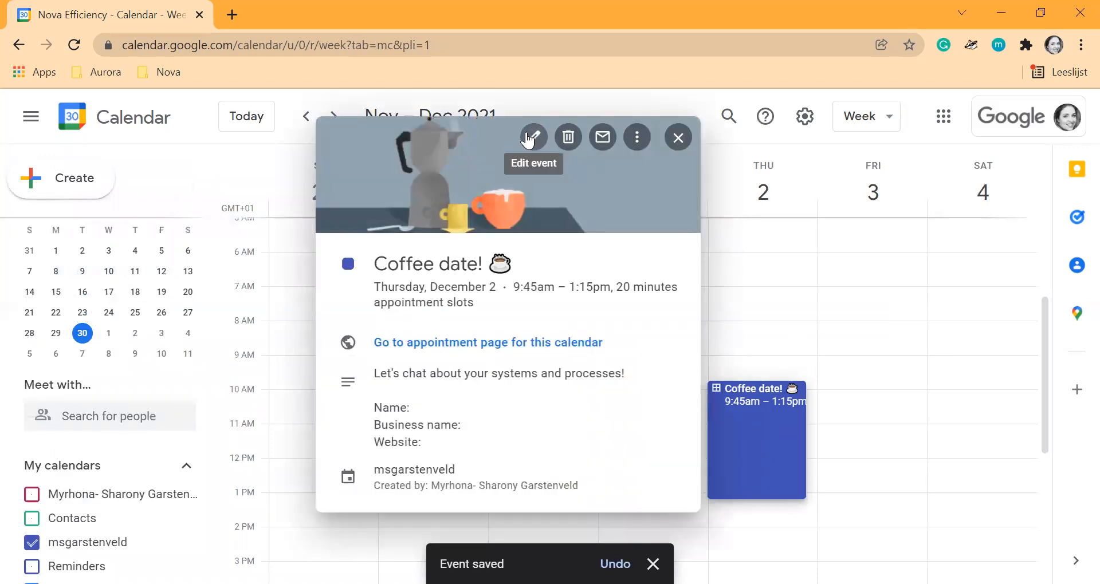
left_click(527, 139)
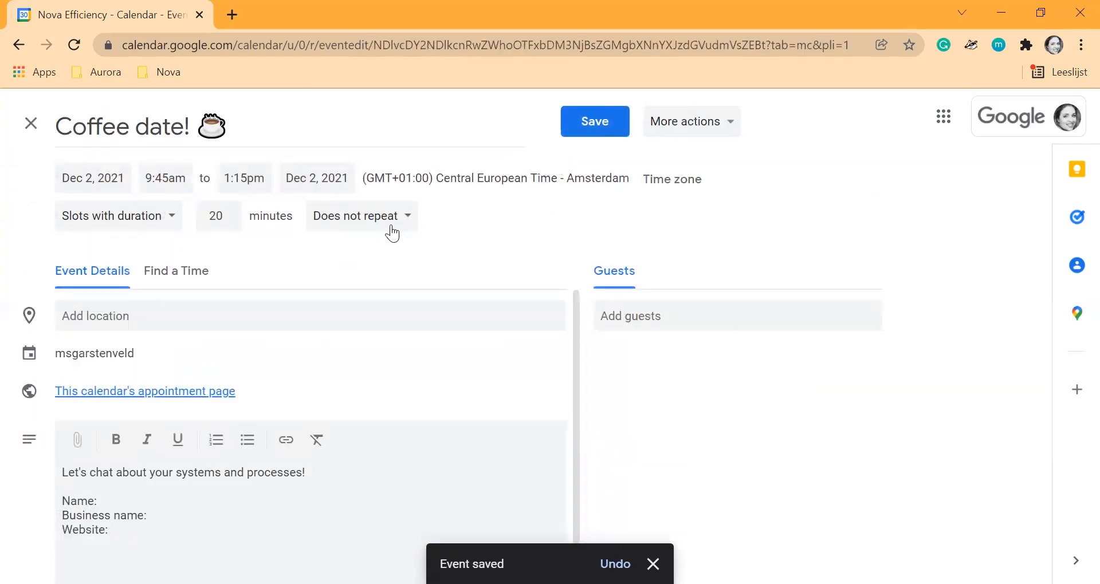
left_click(409, 223)
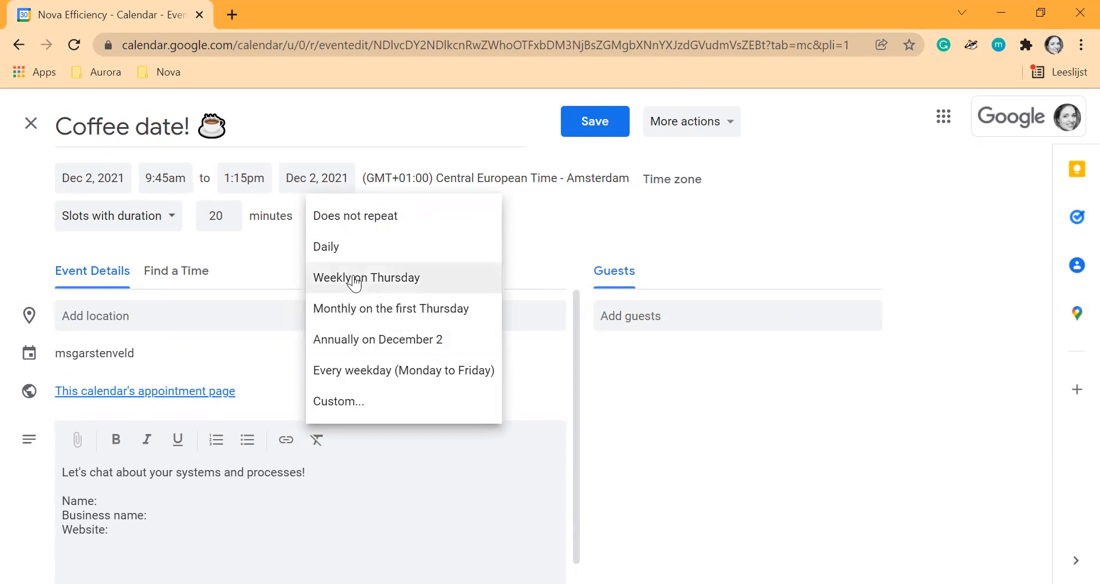
left_click(363, 401)
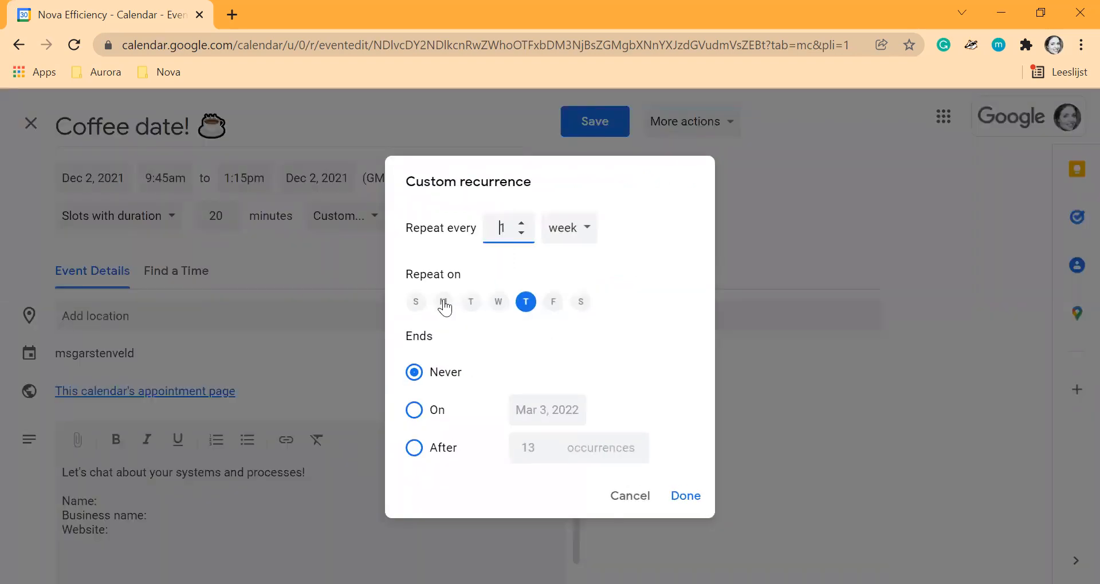
left_click(471, 302)
left_click(414, 410)
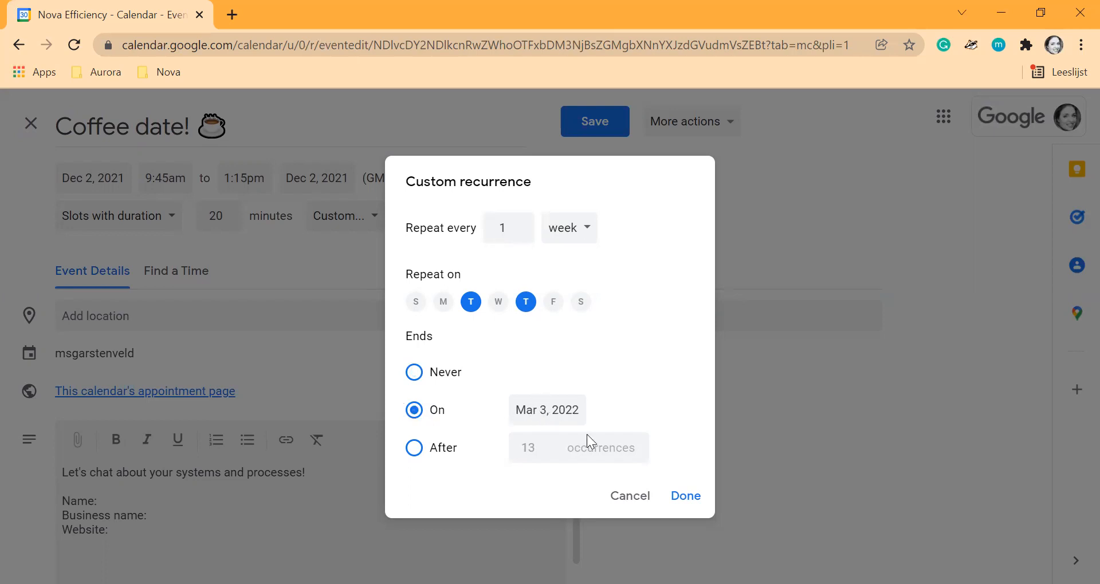
left_click(687, 497)
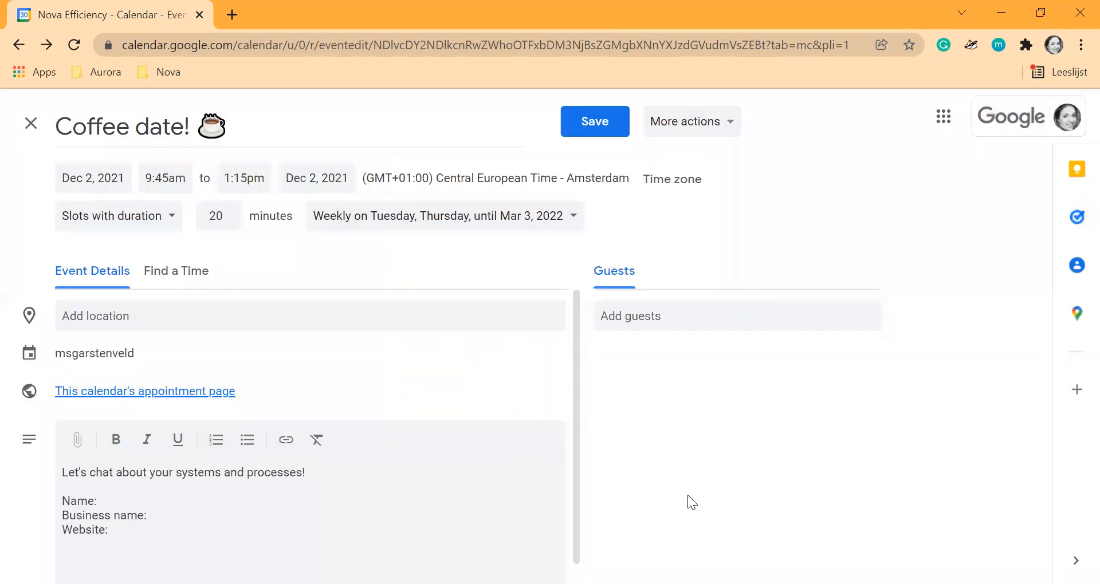
left_click(597, 122)
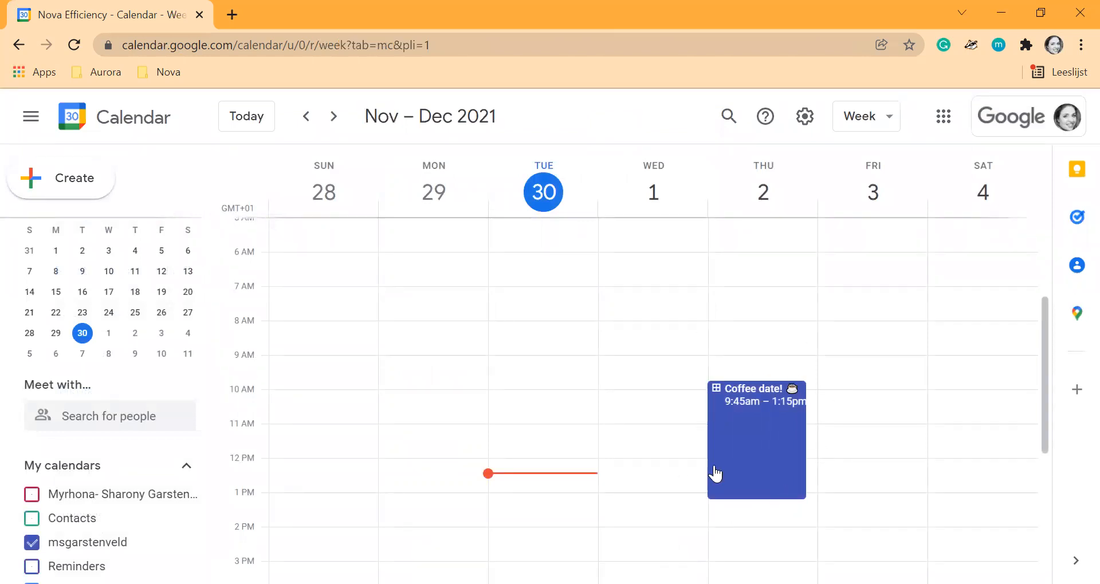
Step: Check the following week's Coffee date events and view the publishing code and link of the Tuesday, December 7 one
left_click(334, 119)
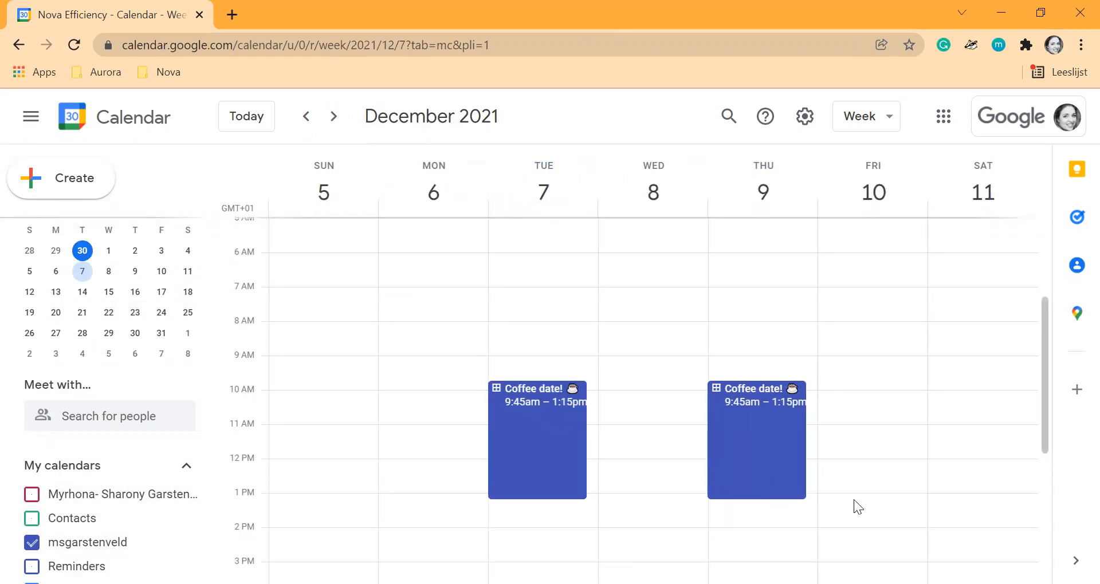
left_click(547, 454)
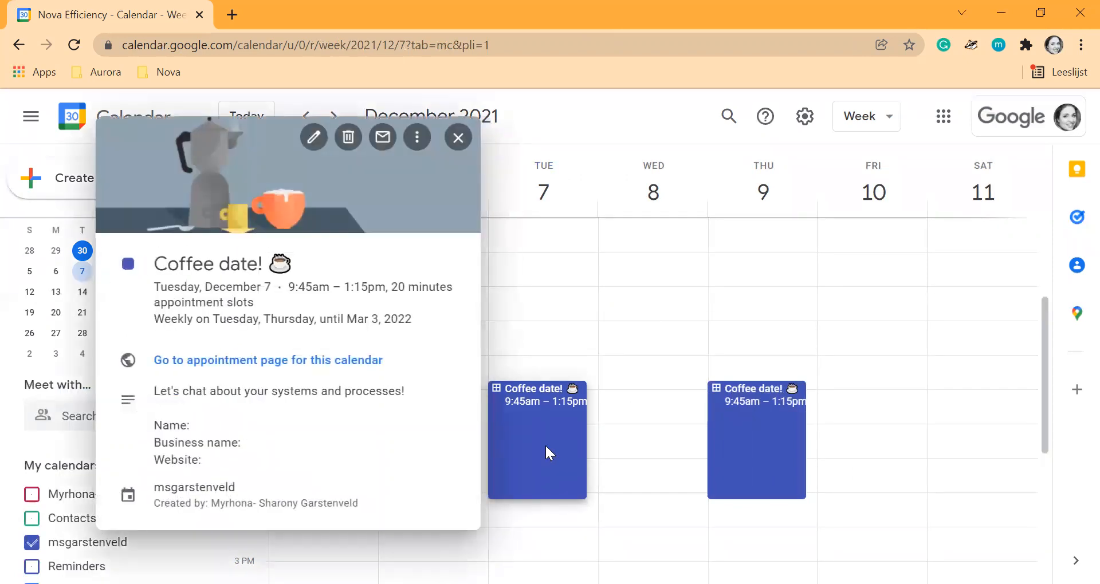
left_click(419, 138)
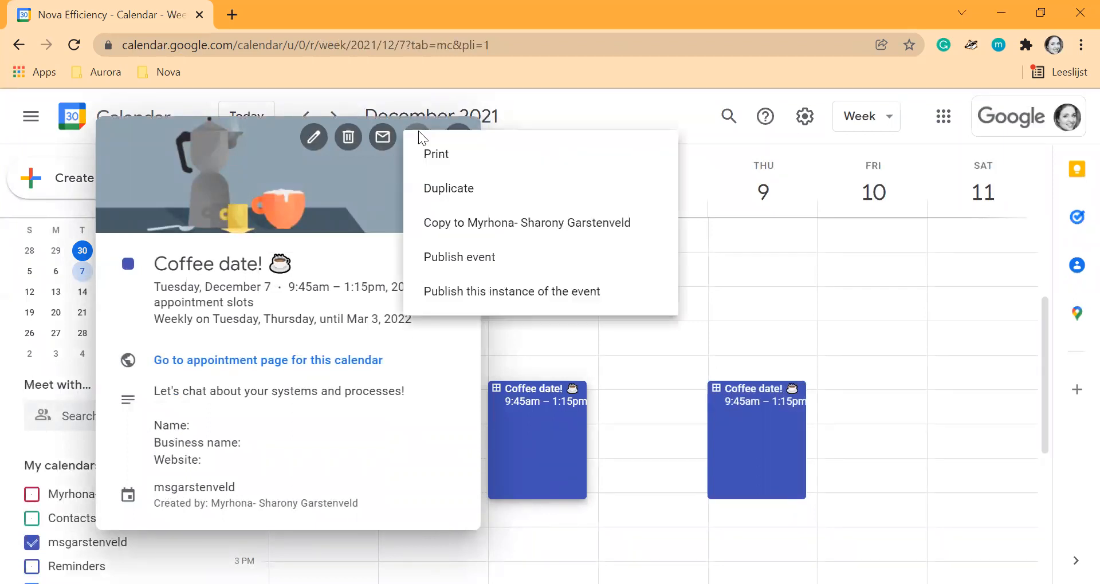
left_click(469, 266)
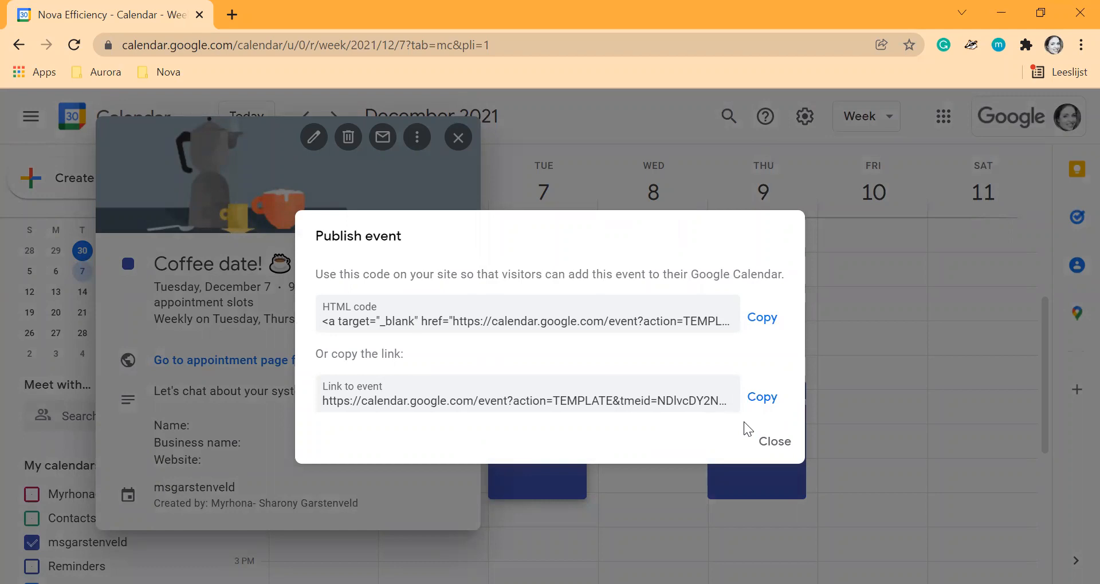
left_click(785, 444)
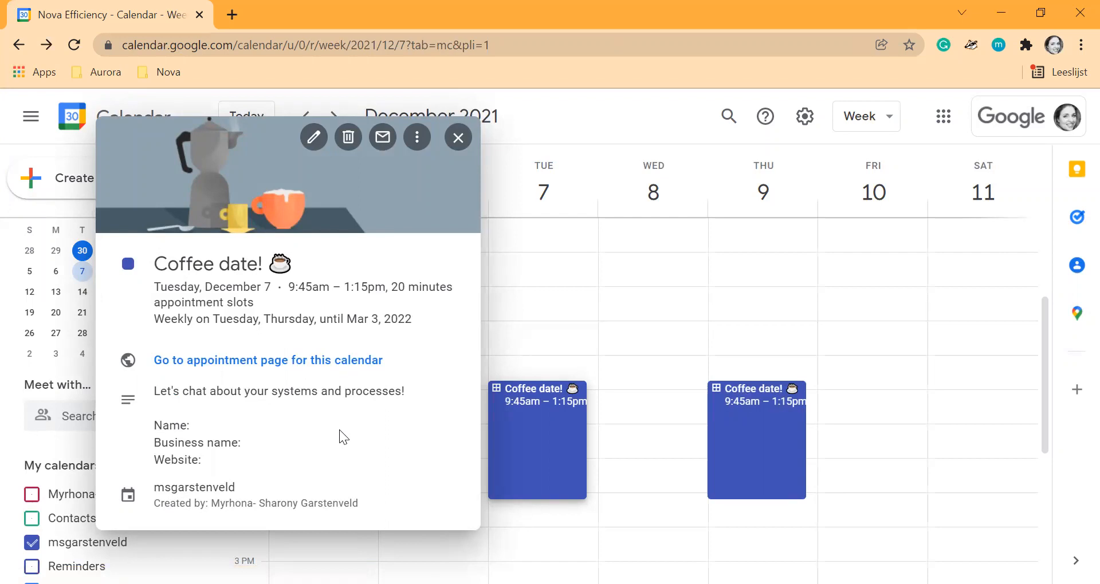
Step: Open the calendar's appointment page, go to Dec 5 – 11, 2021, and open the Tuesday 10:45am Coffee date slot for booking
left_click(332, 367)
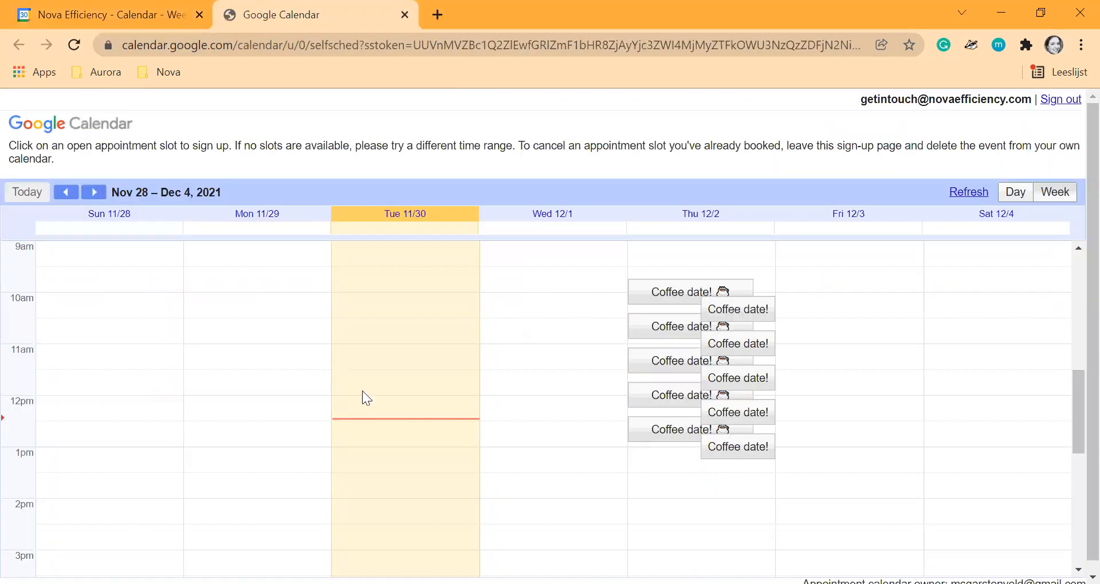
left_click(94, 193)
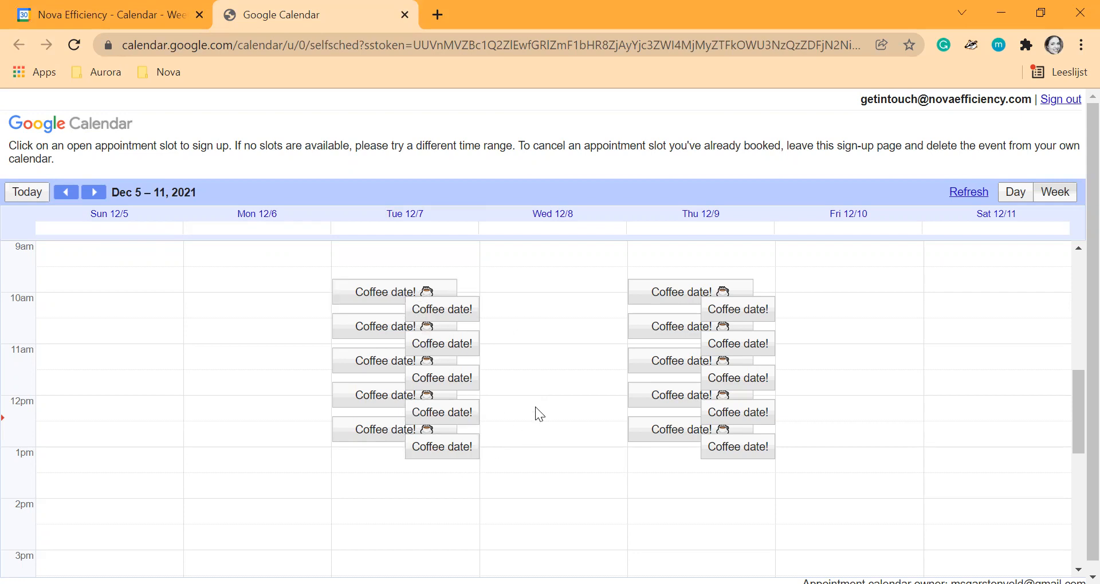
left_click(447, 343)
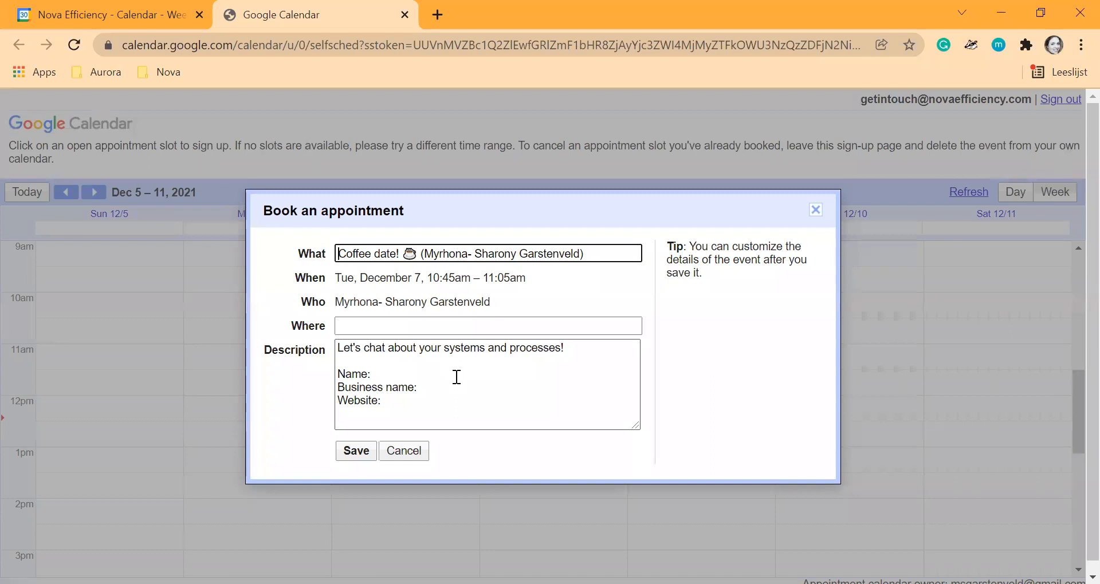
Step: Add "Yes please!" after the opening sentence of the booking's description
left_click(593, 353)
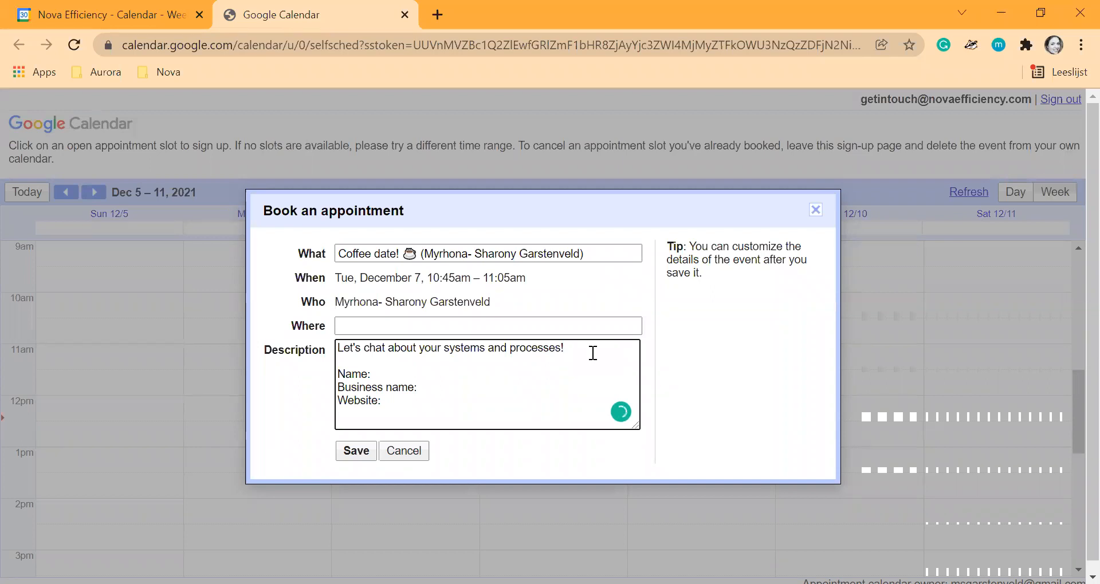
type("yES")
key("BackSpace")
key("BackSpace")
key("BackSpace")
type("Yes please!")
left_click(401, 374)
type("Me")
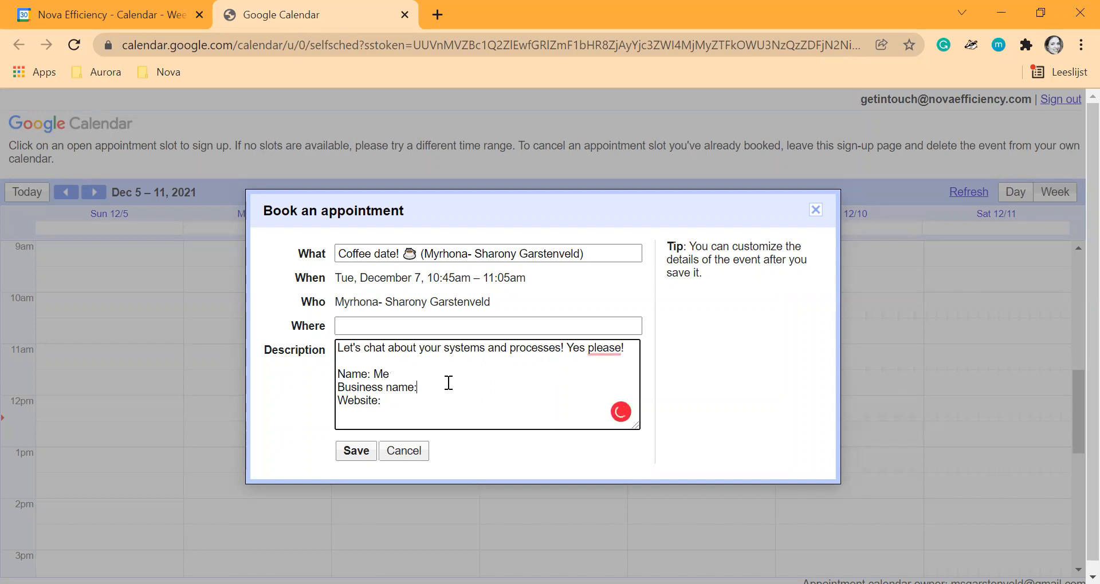
type("bla")
left_click(437, 401)
type("www. bla. com")
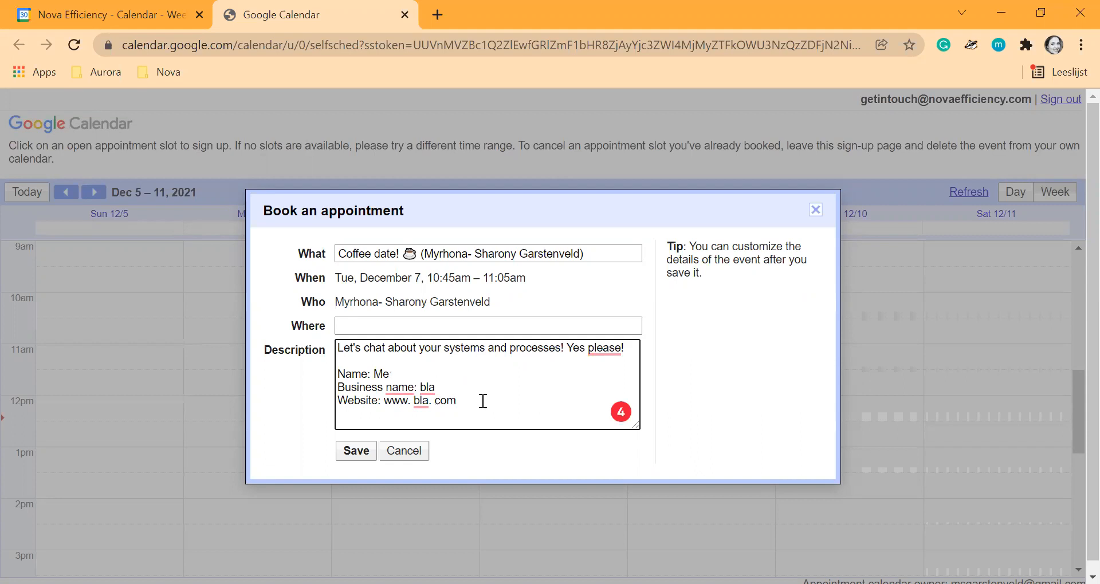
left_click(356, 452)
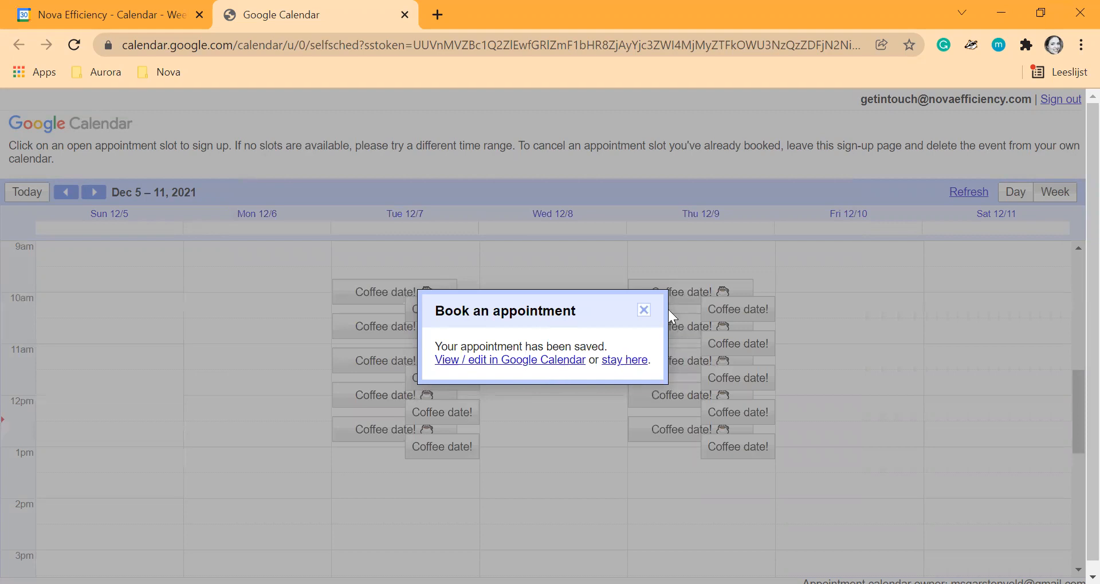
left_click(644, 310)
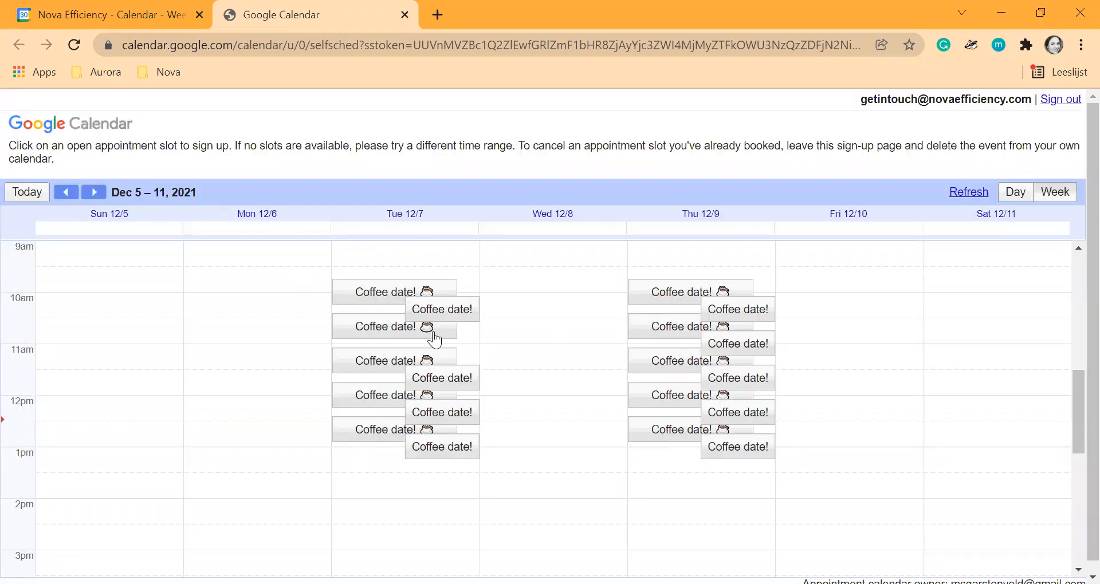
Step: Book the Tuesday, December 7, 12:05pm Coffee date slot with its default details and dismiss the confirmation
left_click(417, 355)
left_click(469, 418)
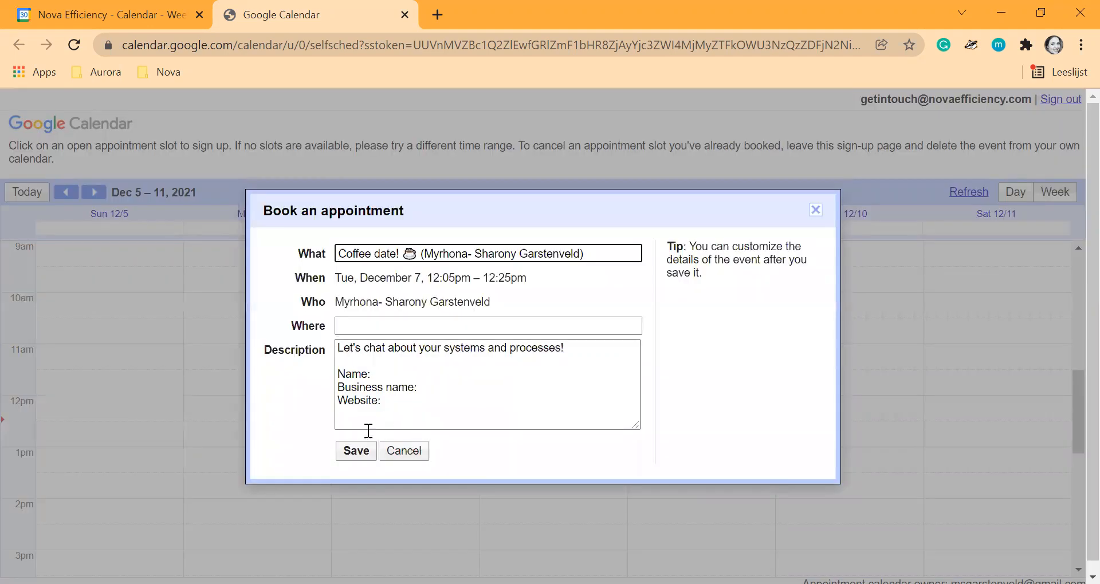
left_click(355, 451)
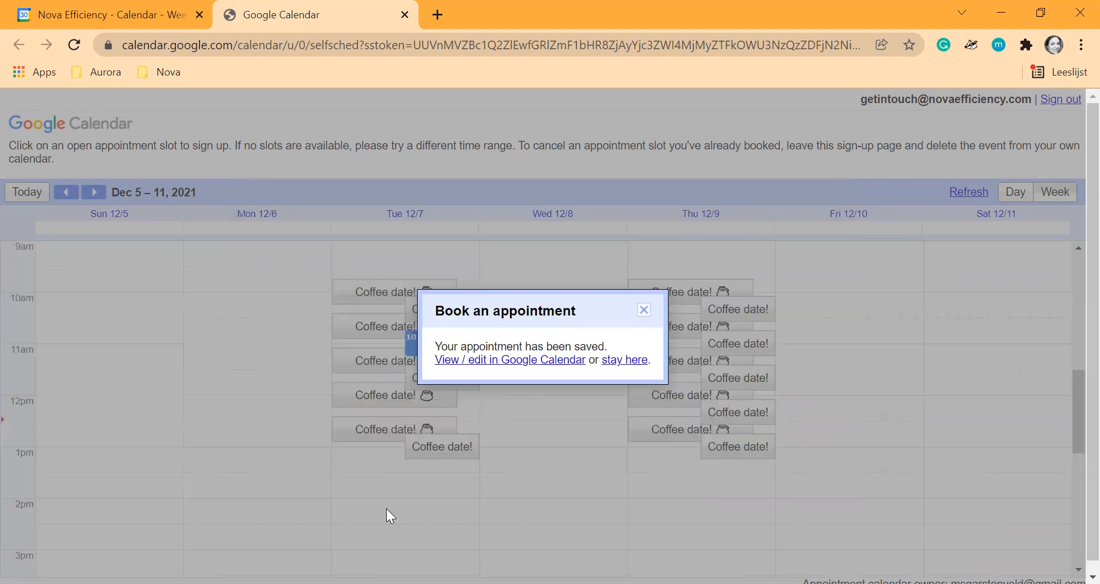
left_click(643, 311)
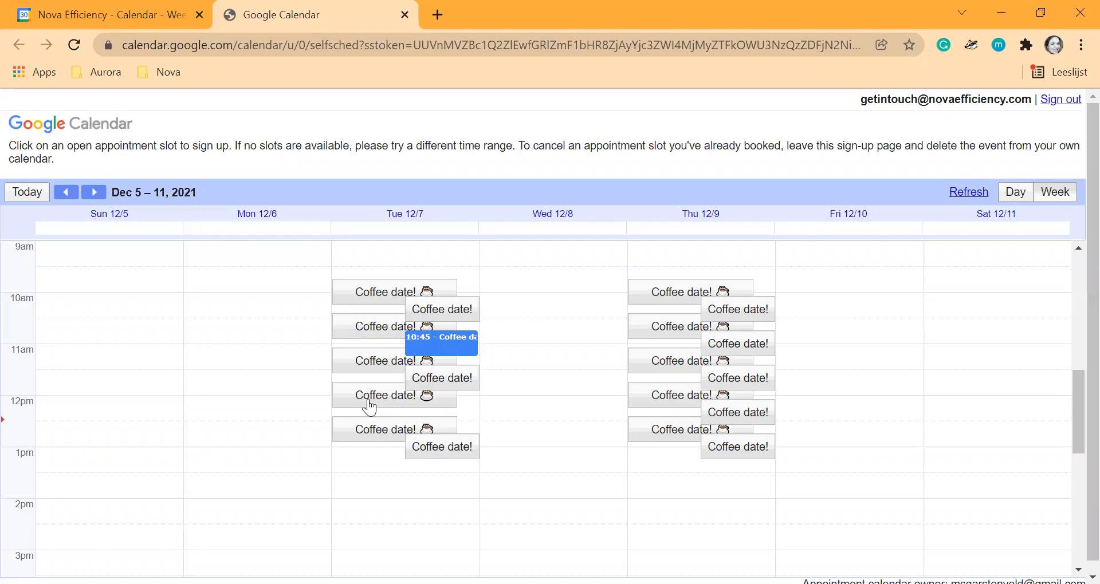
Step: Return to the main calendar, close the Coffee date event details and check the December 7 bookings
left_click(120, 16)
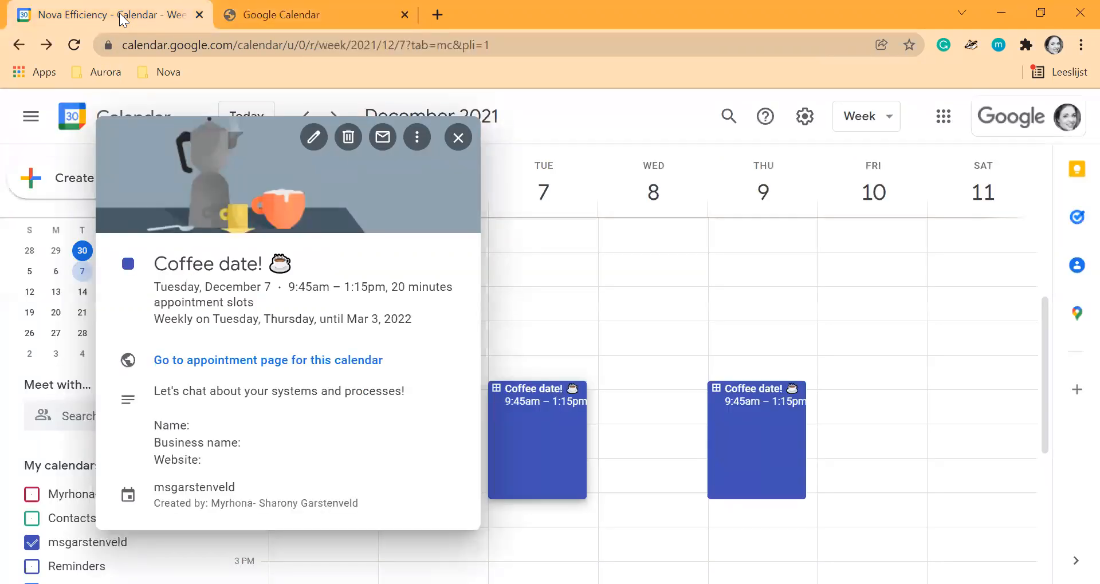
left_click(458, 138)
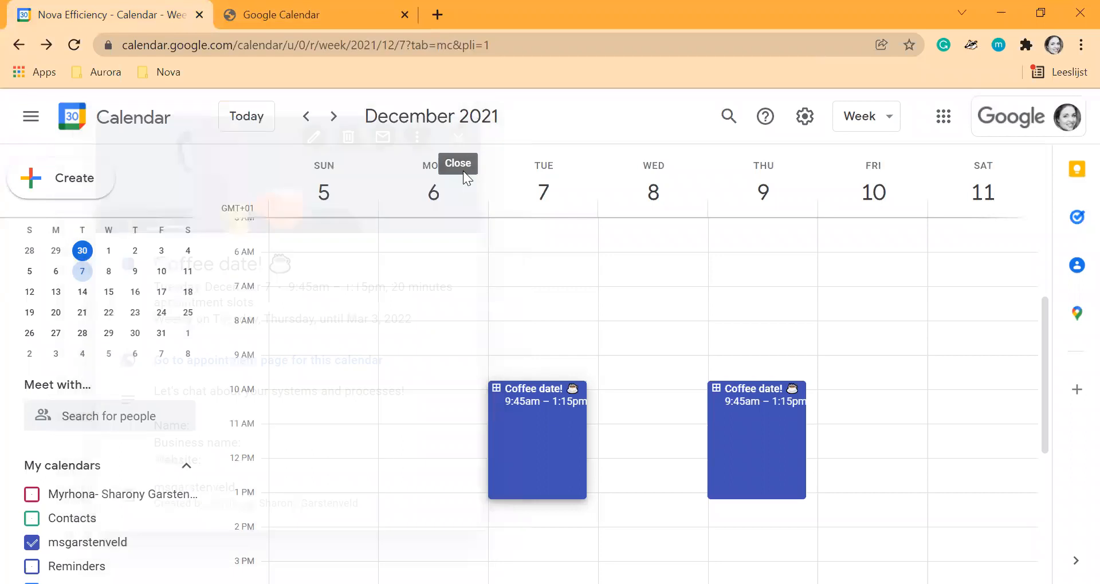
scroll(629, 299, "down", 2)
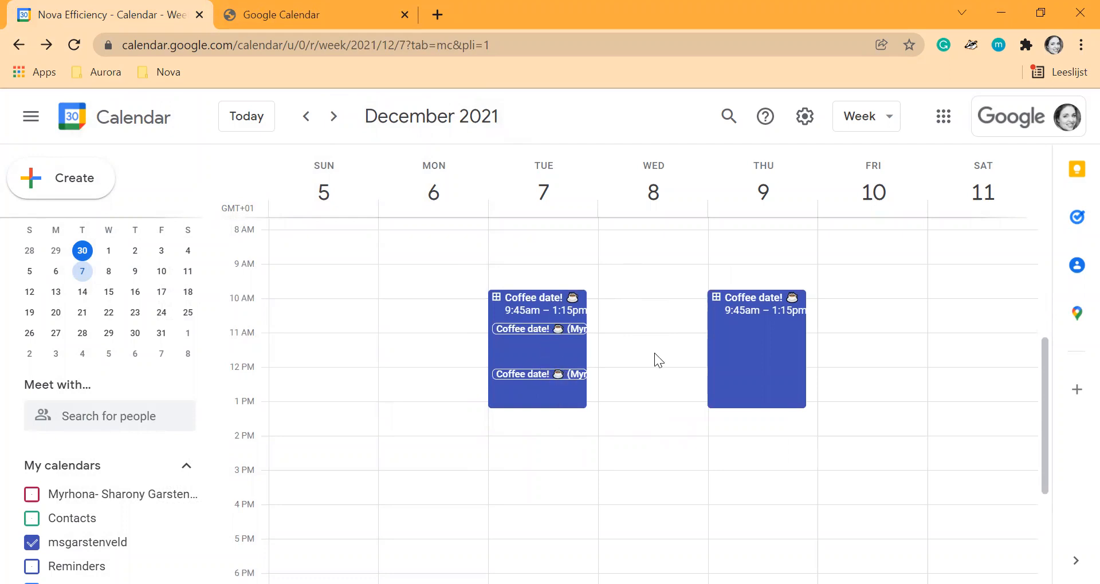
Step: Review the booked 10:45am Coffee date's meeting link, guests and description answers, then close its details
left_click(537, 330)
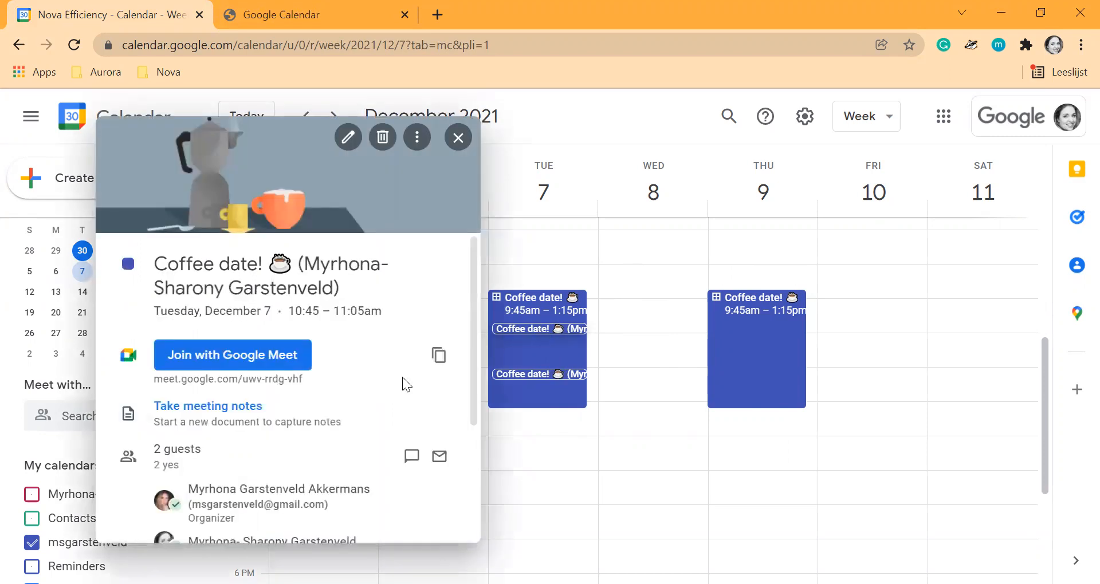
scroll(385, 380, "down", 2)
scroll(385, 381, "up", 2)
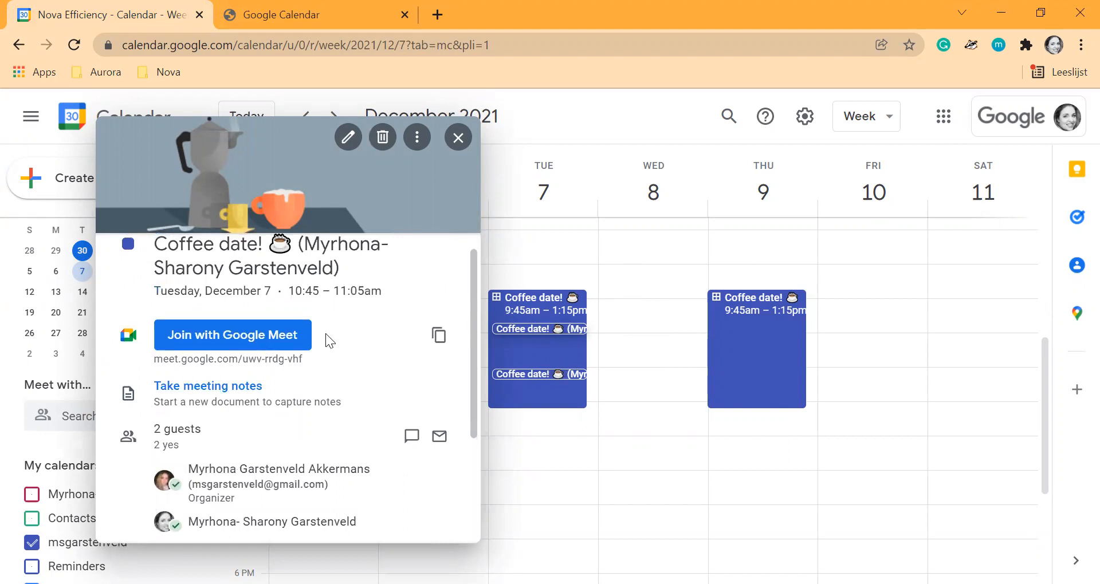
scroll(337, 343, "down", 3)
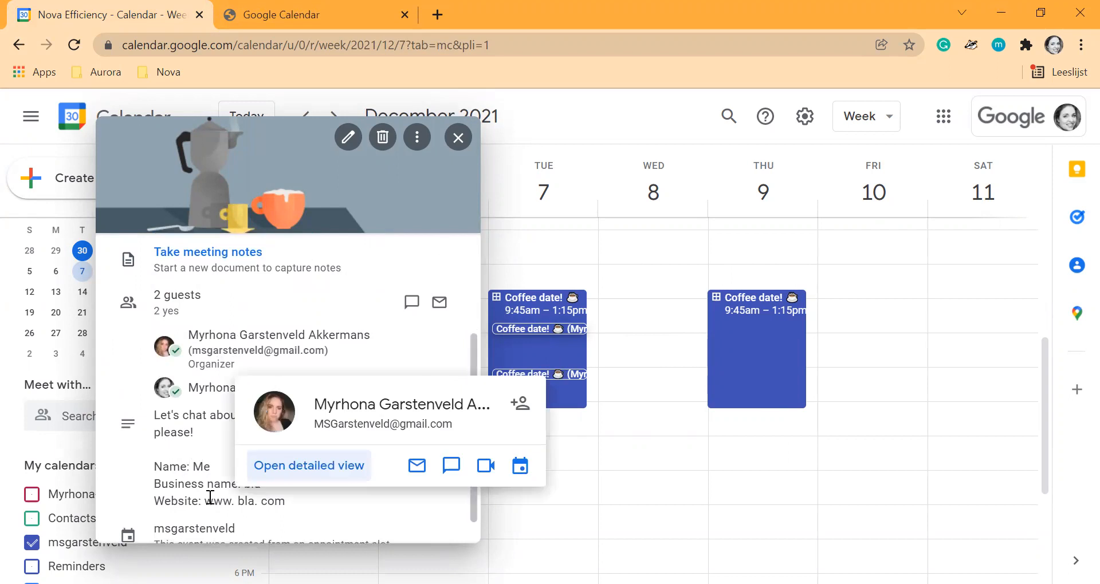
scroll(367, 475, "down", 1)
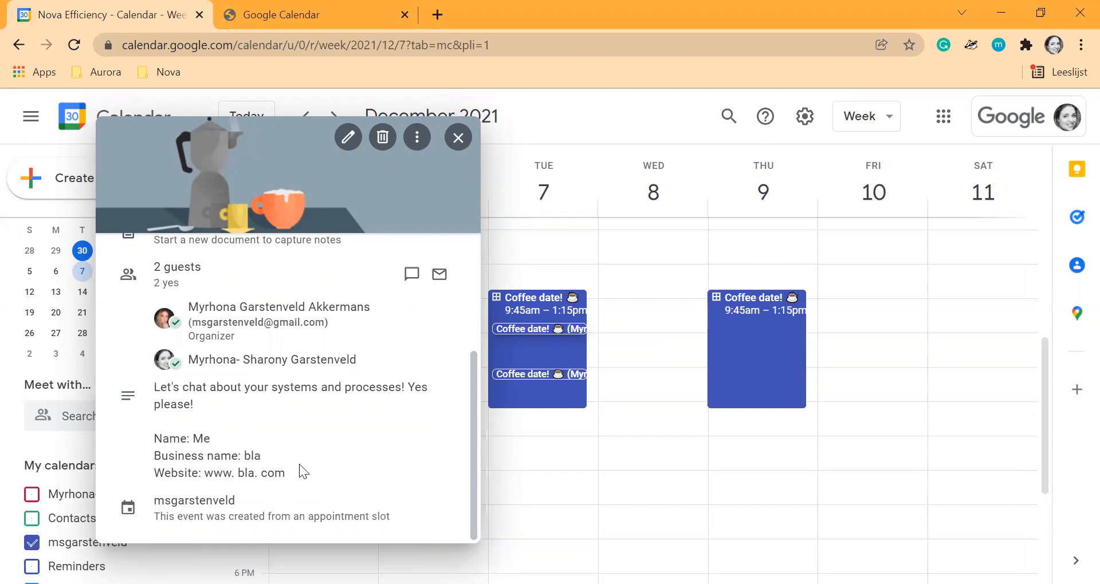
scroll(299, 464, "up", 4)
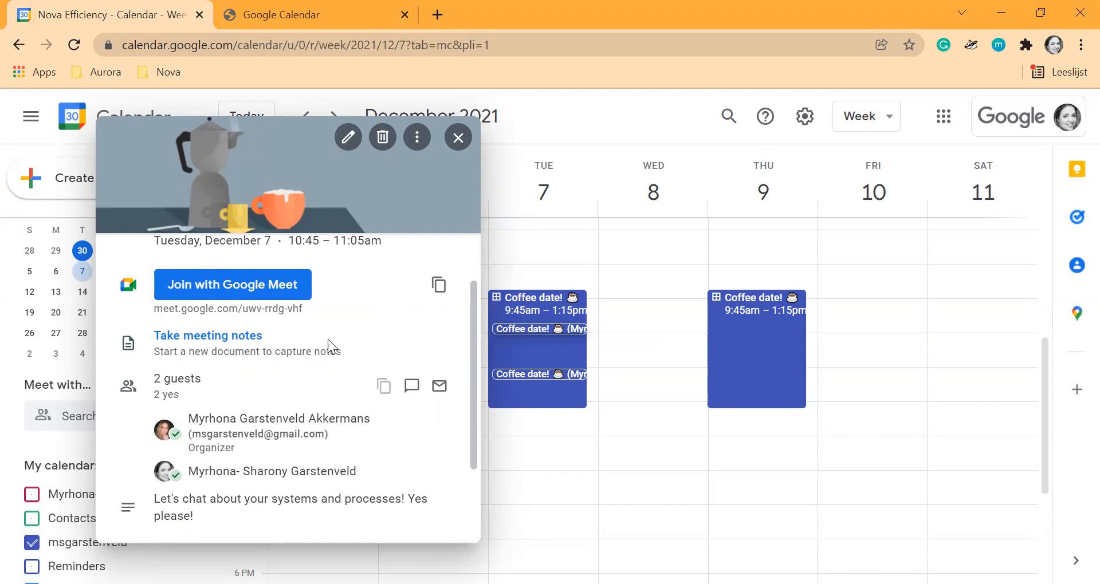
scroll(328, 339, "up", 1)
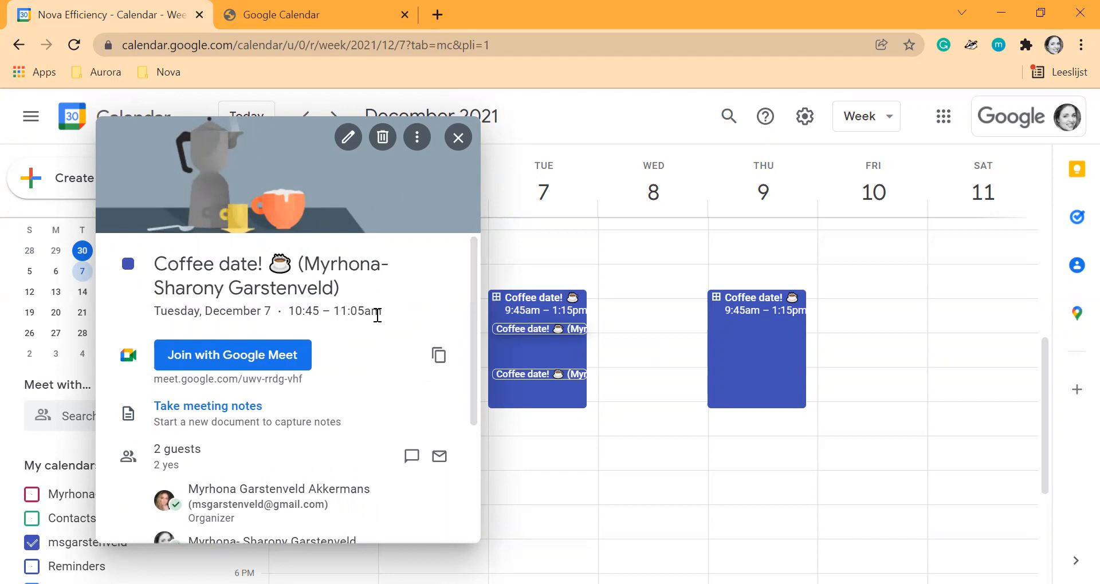
scroll(375, 333, "down", 1)
scroll(375, 334, "down", 2)
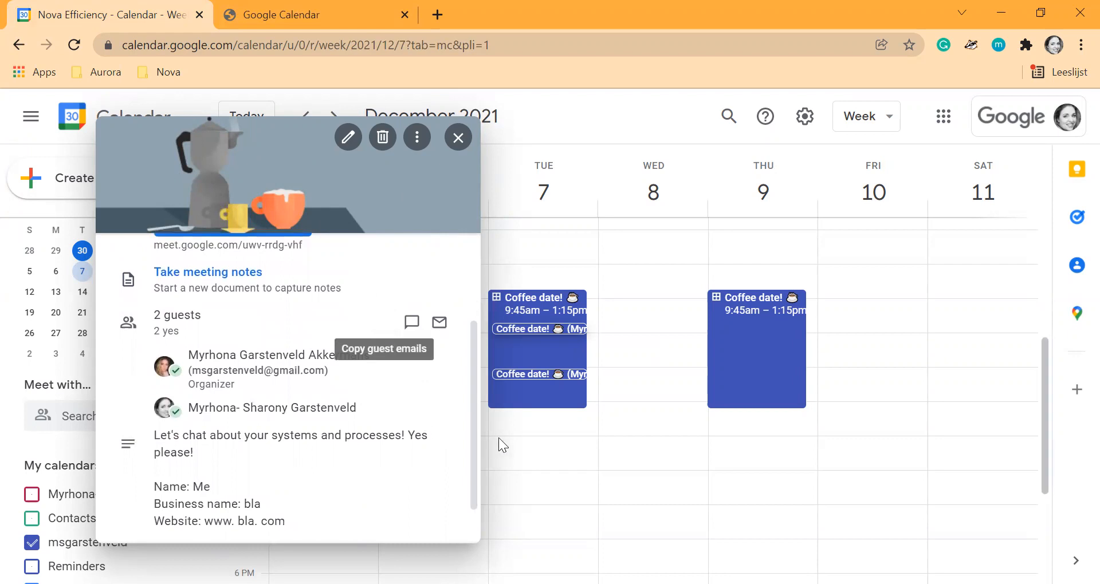
left_click(547, 457)
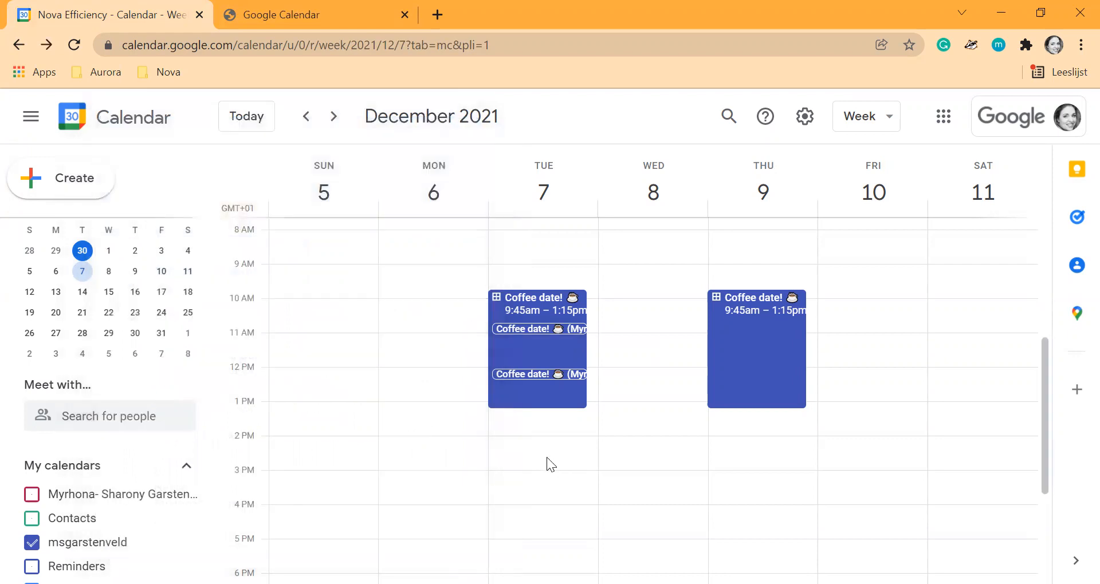